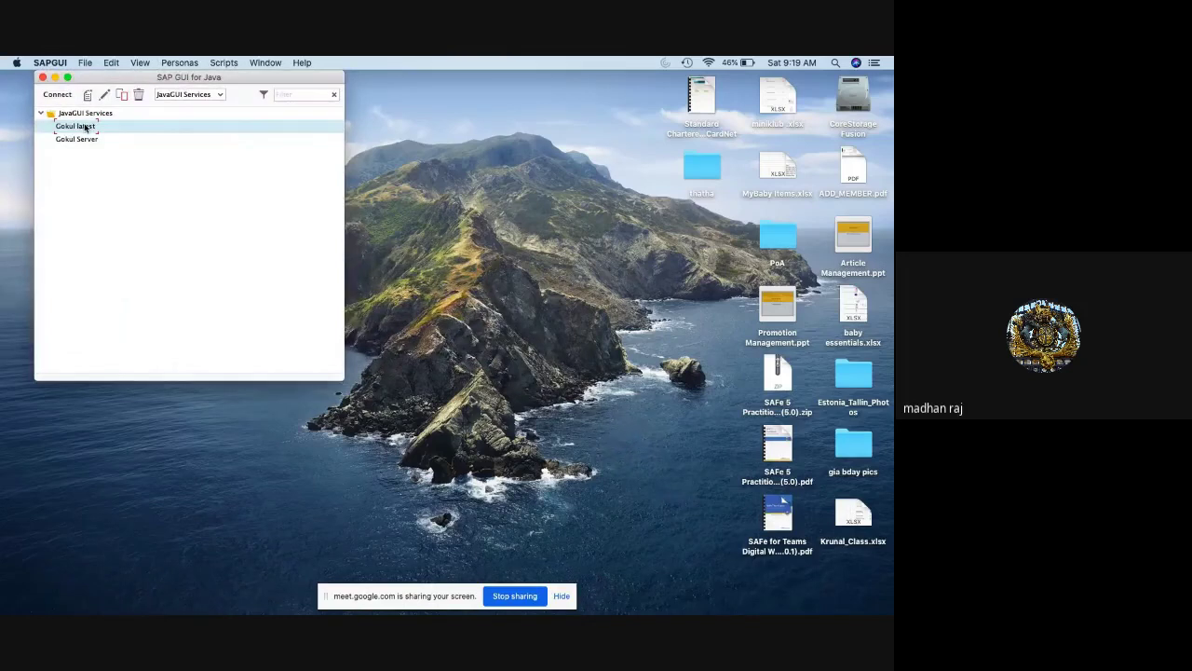
# Open the first JavaGUI Services connection and log on to client 765 by entering the user ID and the account password
pyautogui.doubleClick(83, 126)
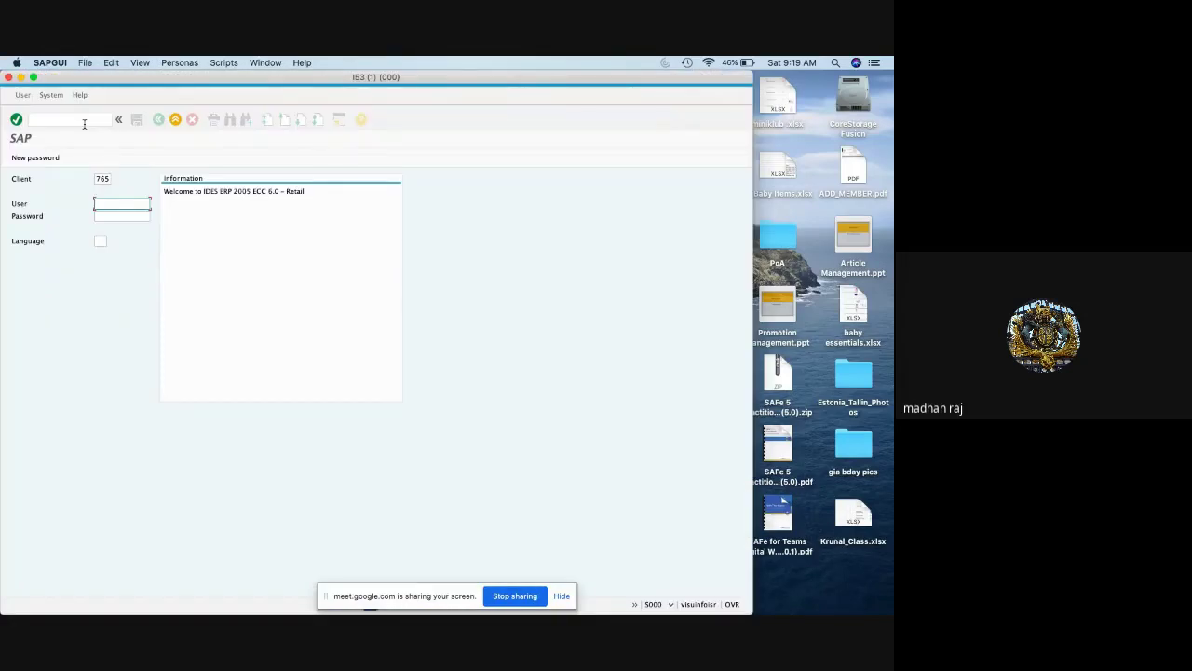
pyautogui.write('isr')
pyautogui.click(120, 215)
pyautogui.write('********')
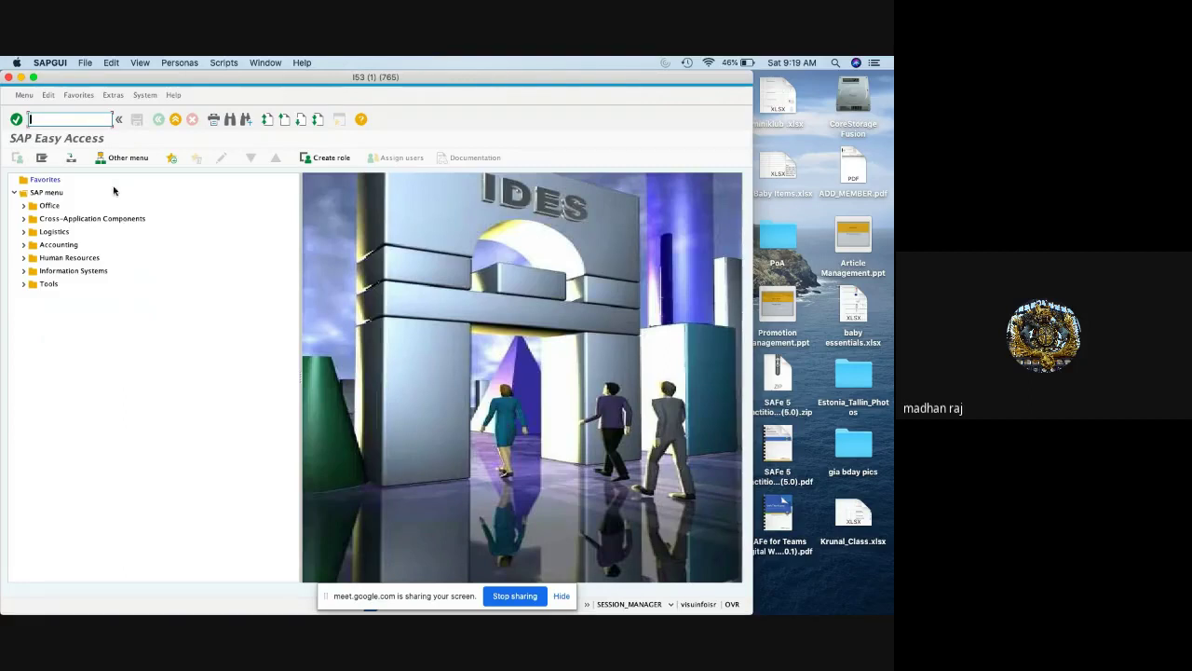
# Start transaction SPRO, display the SAP reference IMG and expand Materials Management down to Consumption-Based Planning
pyautogui.write('spro')
pyautogui.press('Return')
pyautogui.click(68, 160)
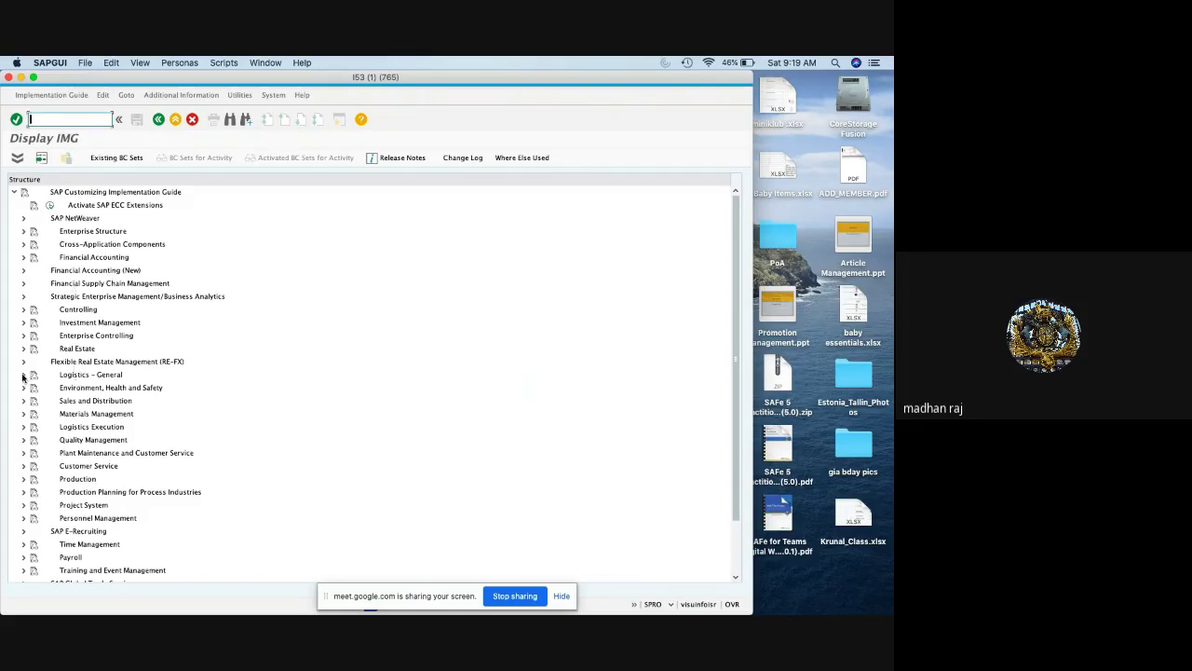
pyautogui.click(23, 426)
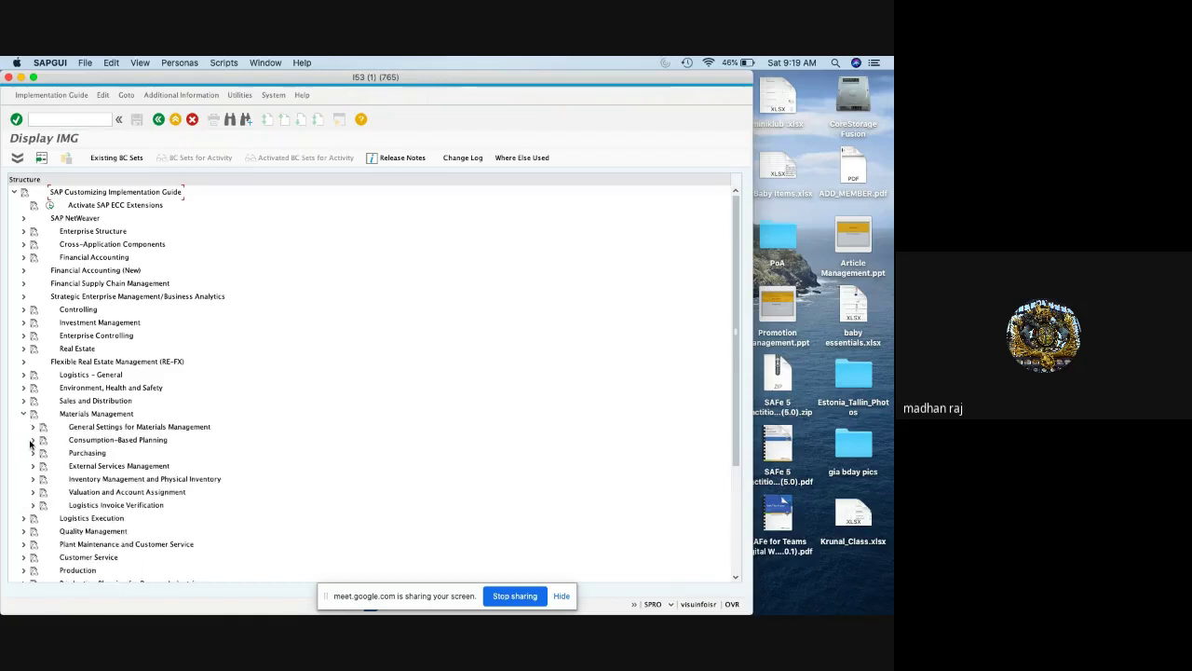
pyautogui.click(34, 452)
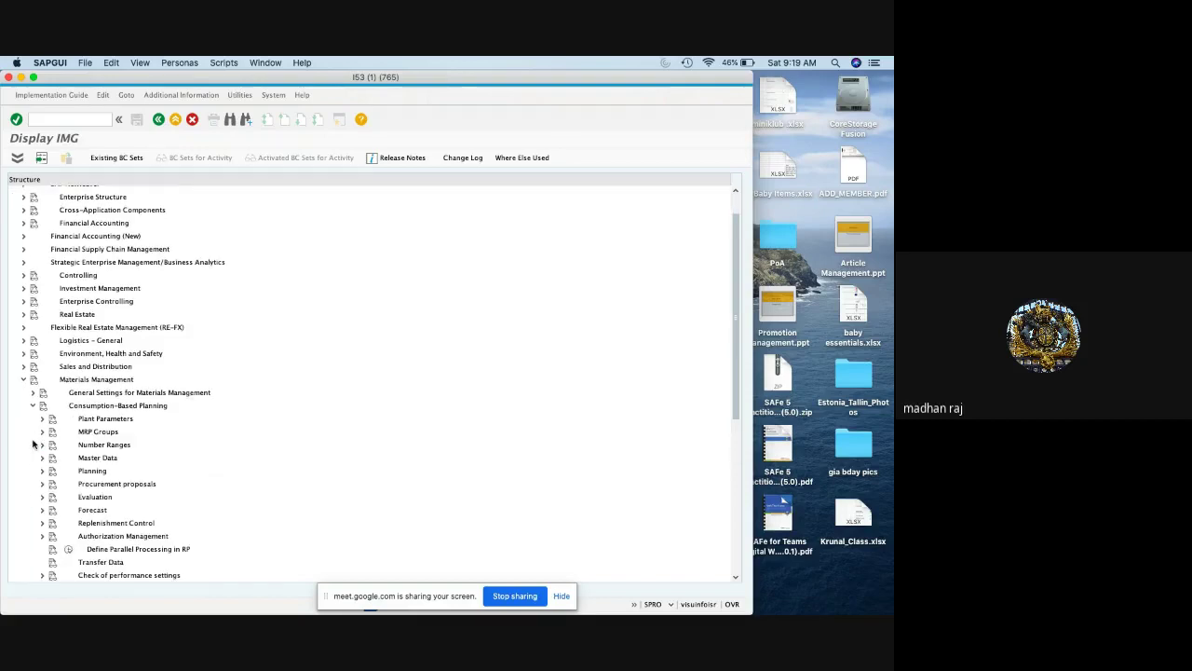
pyautogui.scroll(-5, 160, 445)
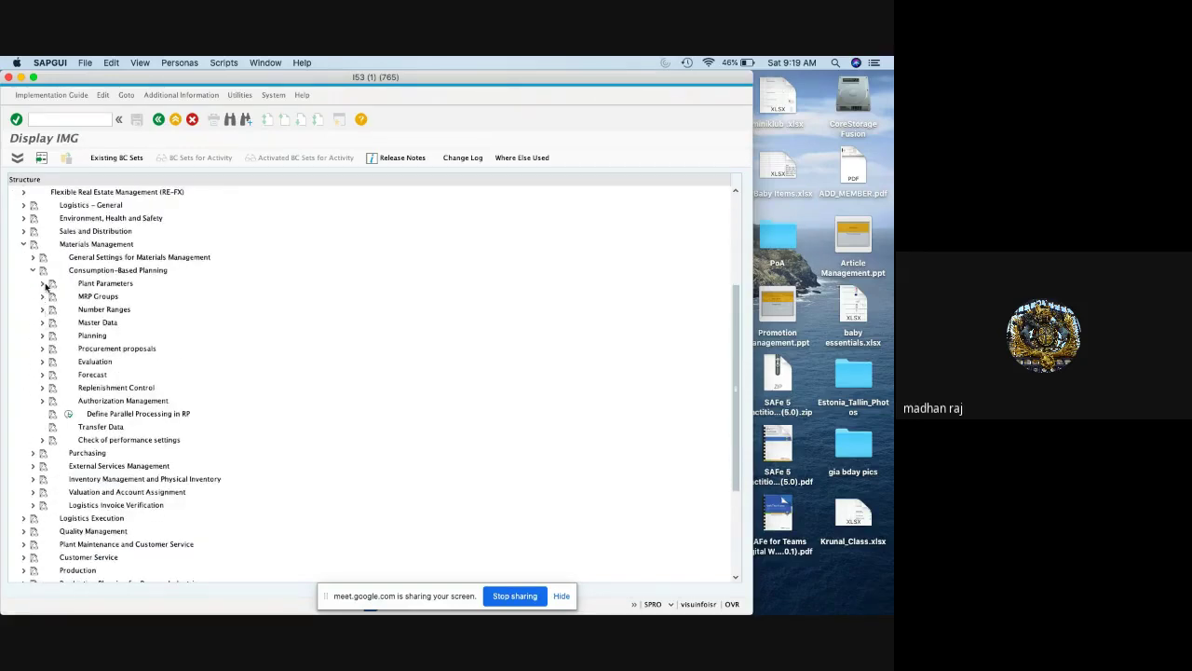
# Look through the activities under Forecast, MRP Groups and Planning within Consumption-Based Planning
pyautogui.click(42, 375)
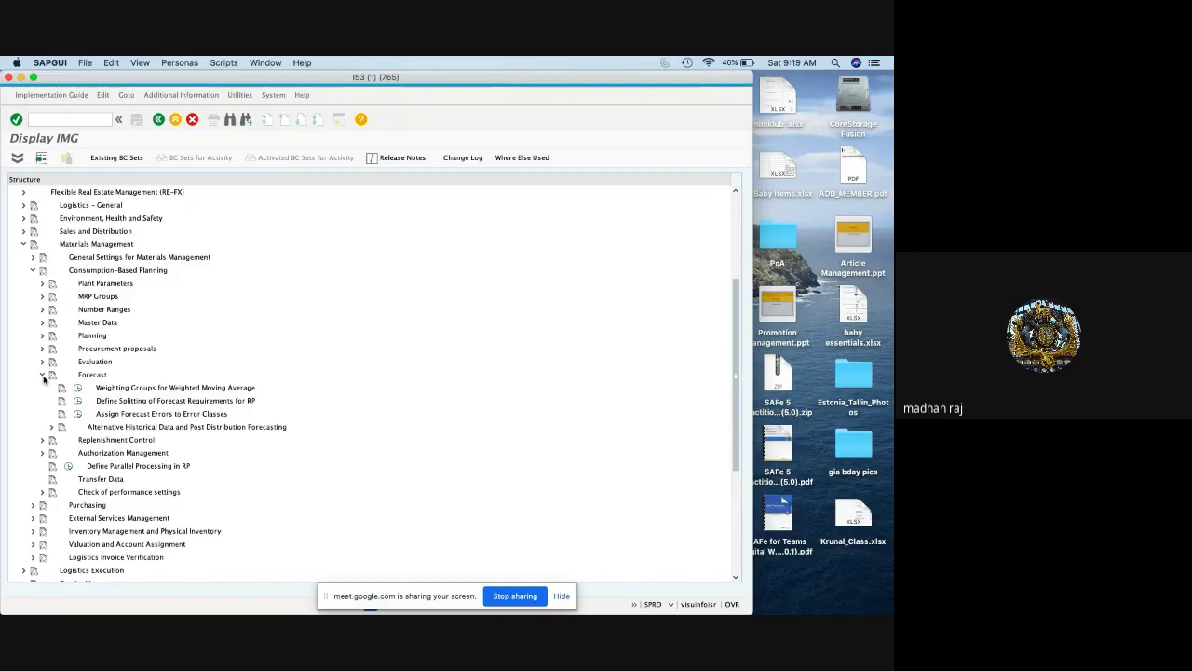
pyautogui.click(41, 374)
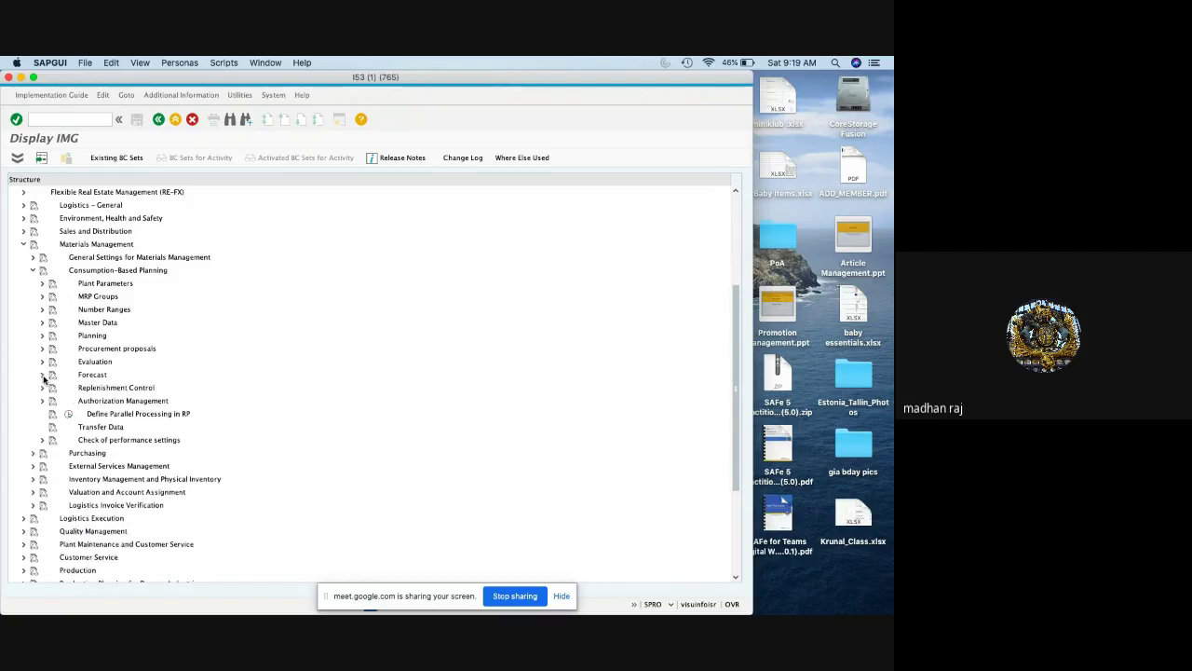
pyautogui.click(42, 297)
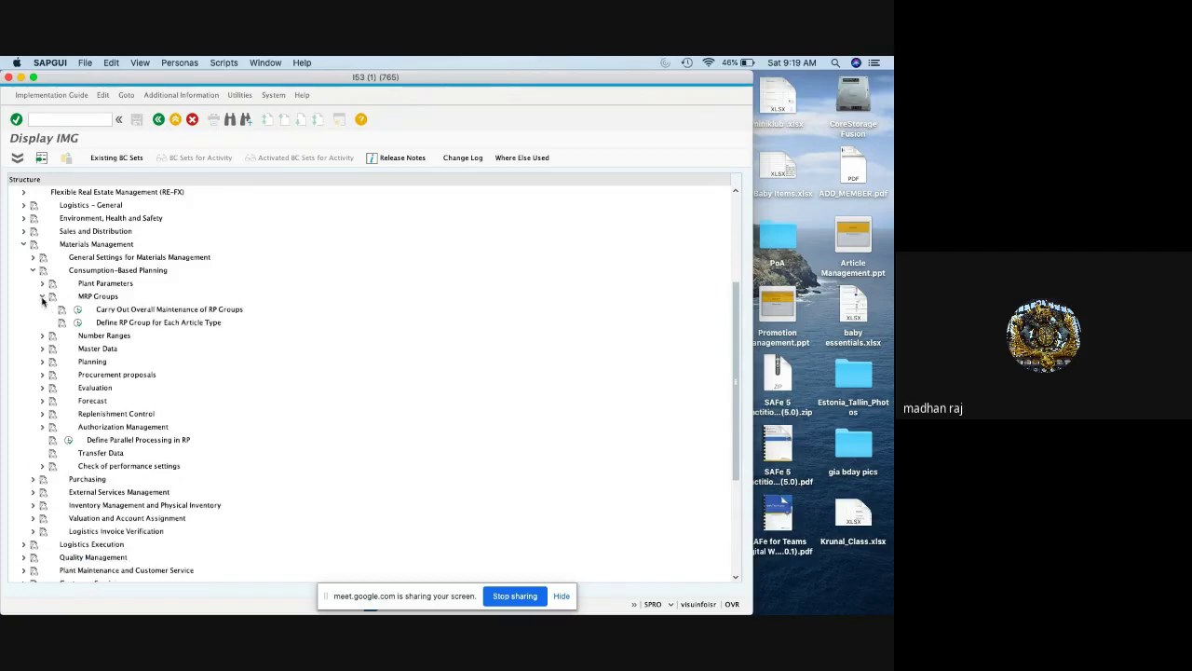
pyautogui.click(42, 298)
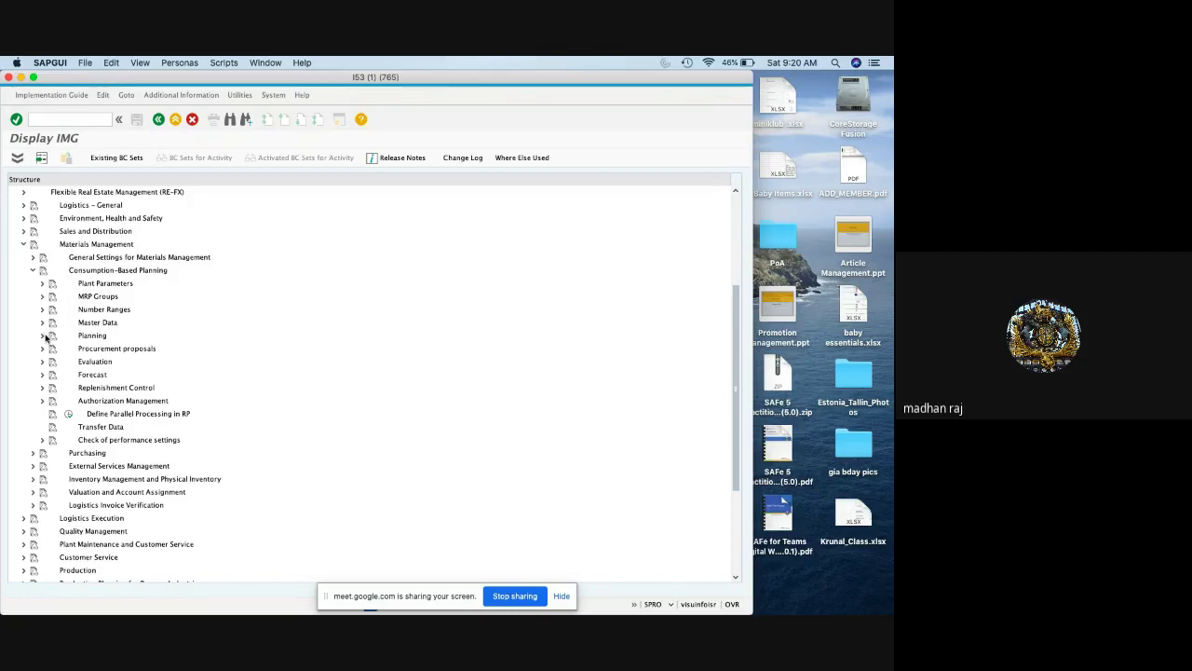
pyautogui.click(42, 336)
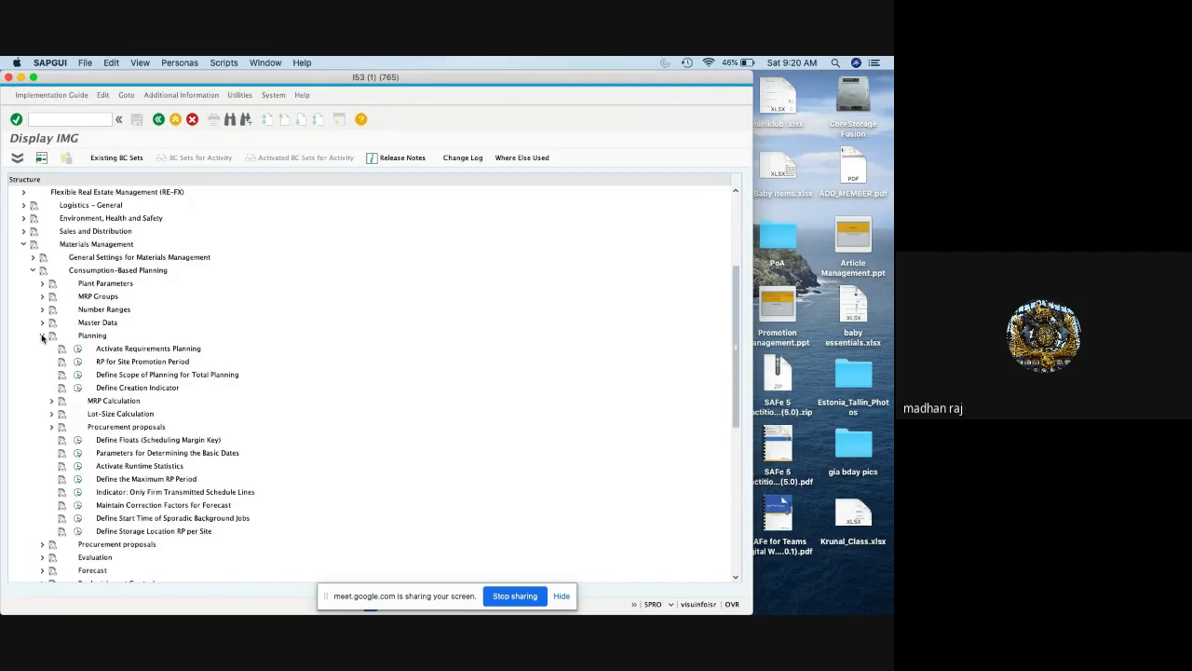
pyautogui.click(42, 337)
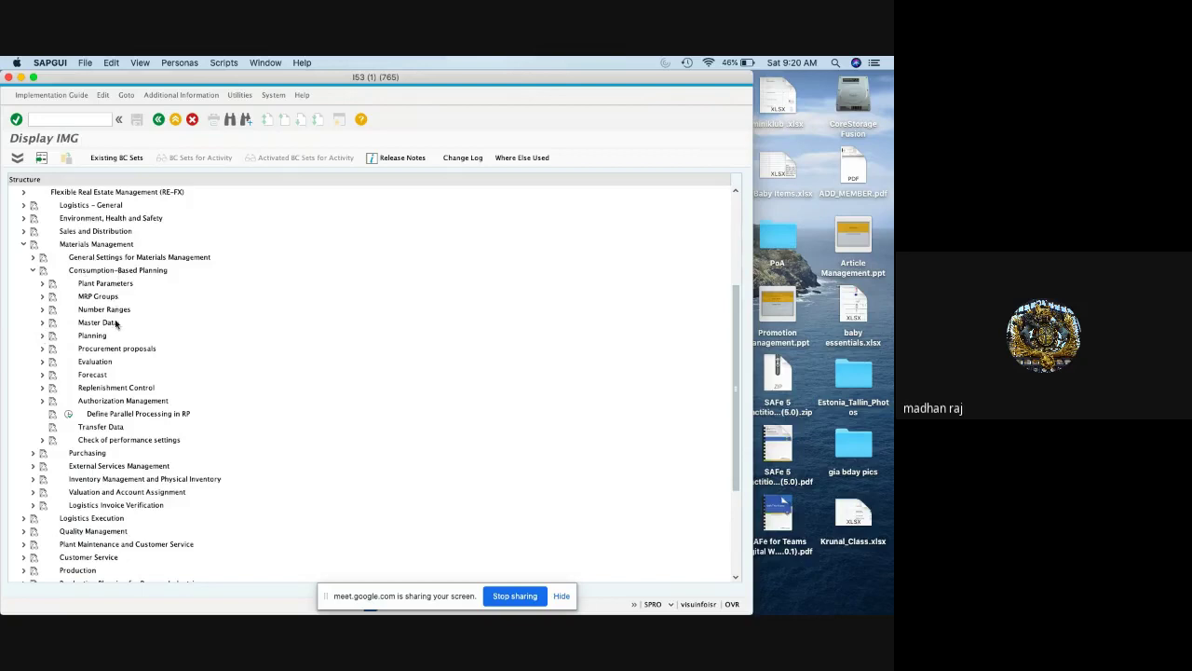
# Open Check RP Types under Master Data and display the details of RP type RP (Replenishment)
pyautogui.click(42, 322)
pyautogui.click(79, 363)
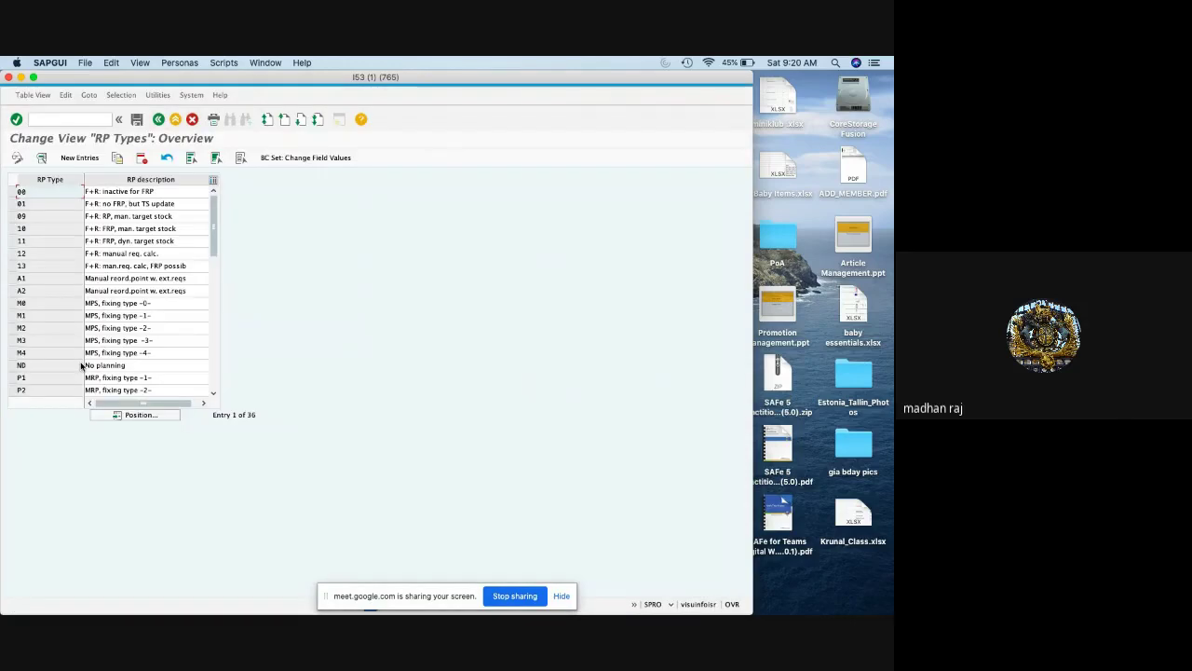
pyautogui.click(130, 415)
pyautogui.write('RP')
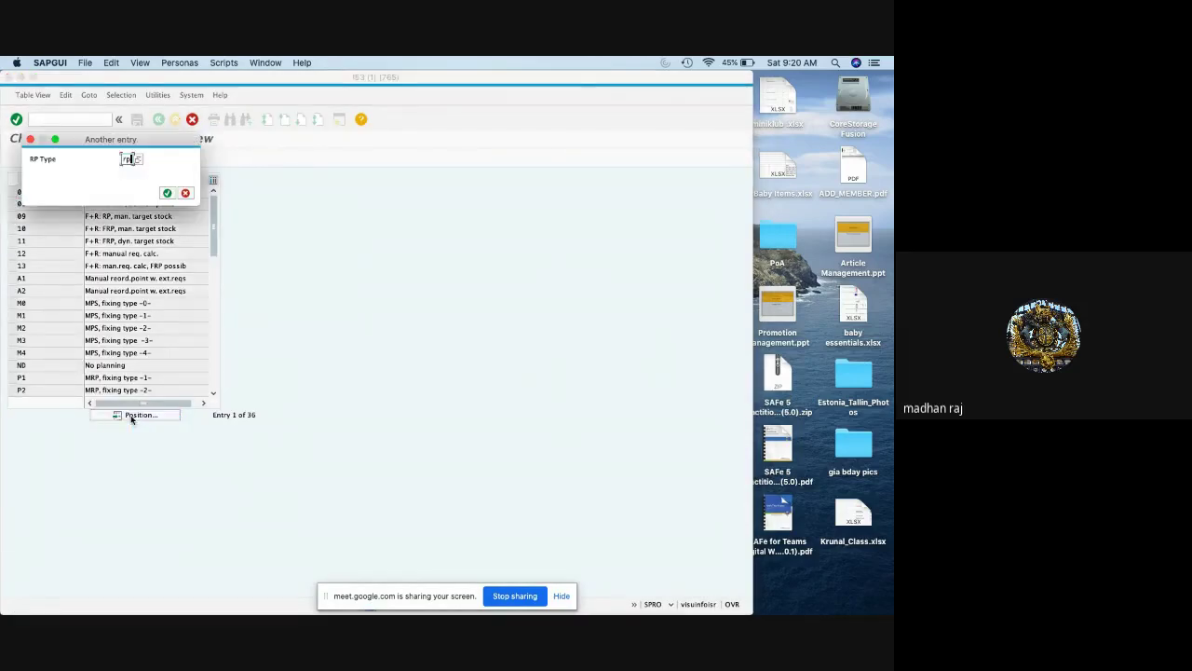
pyautogui.press('Return')
pyautogui.click(140, 192)
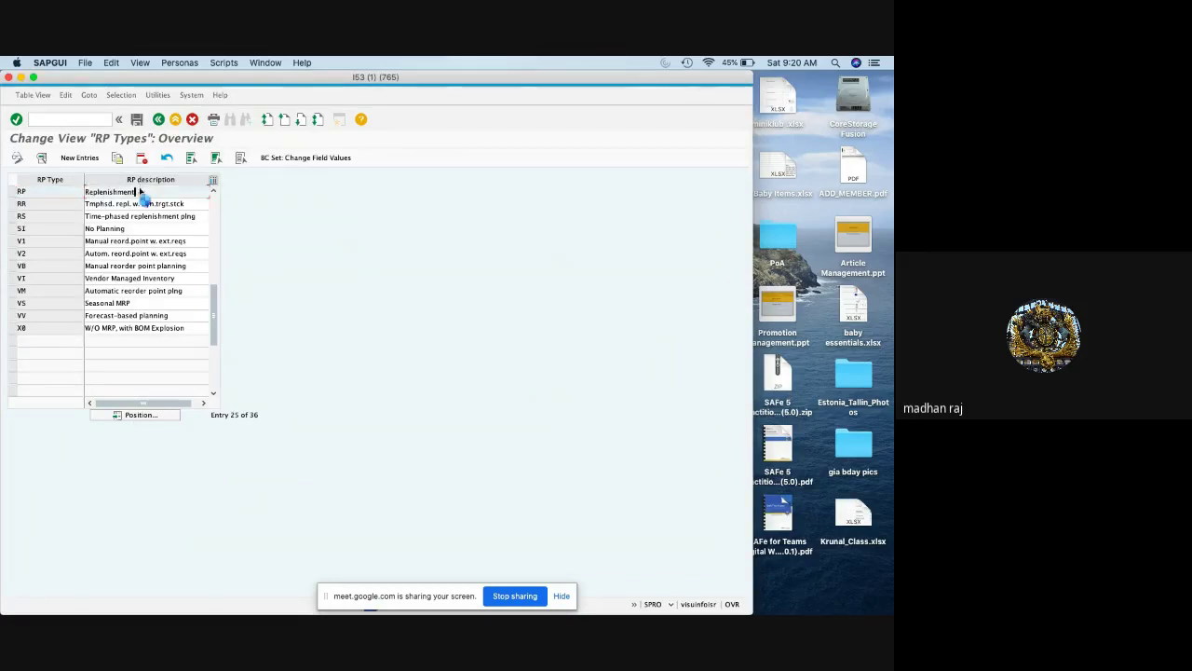
pyautogui.doubleClick(139, 192)
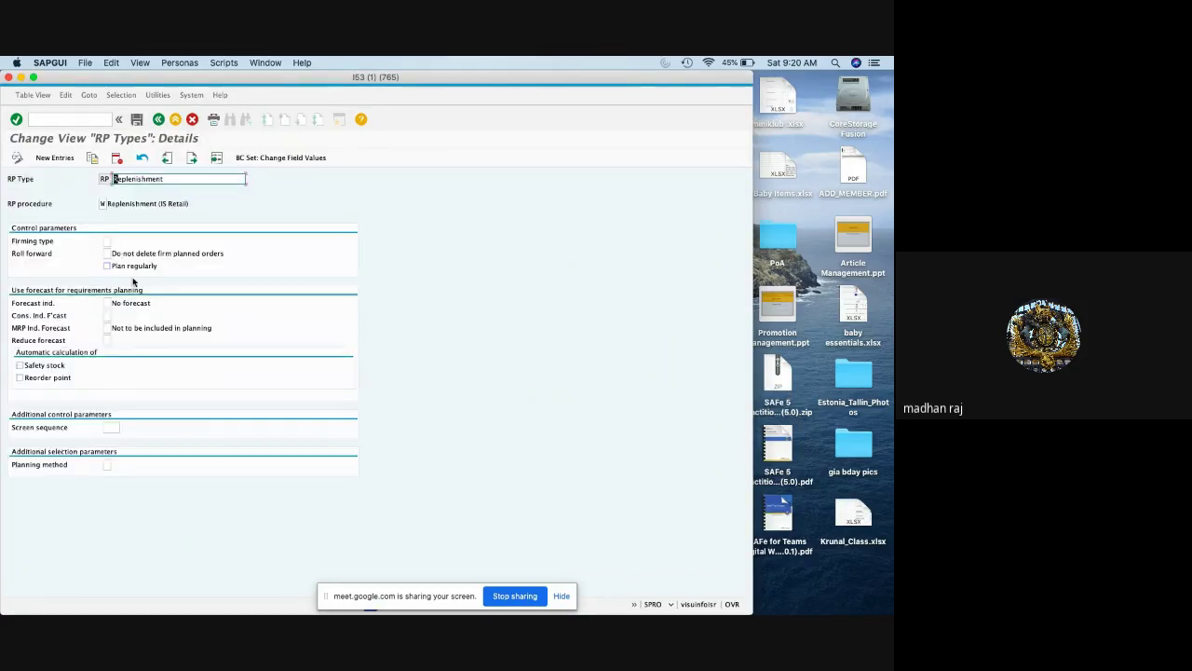
# Examine the forecast indicator and the automatic safety stock and reorder point settings of RP type RP, then return to the overview
pyautogui.click(112, 303)
pyautogui.click(51, 367)
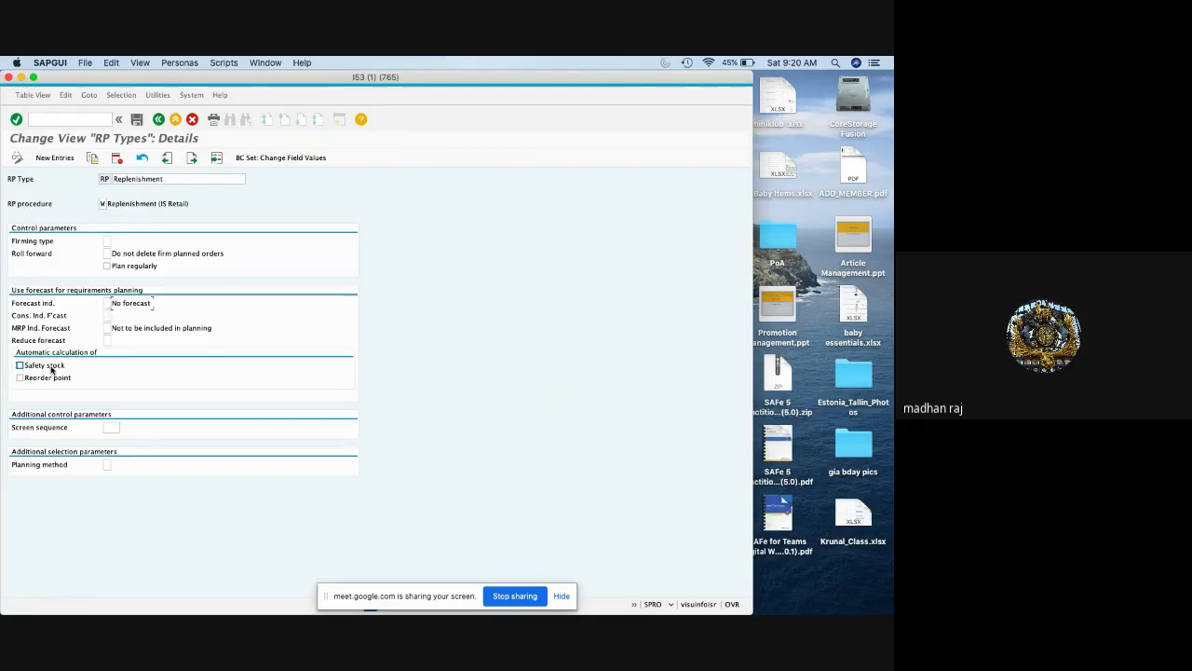
pyautogui.click(60, 379)
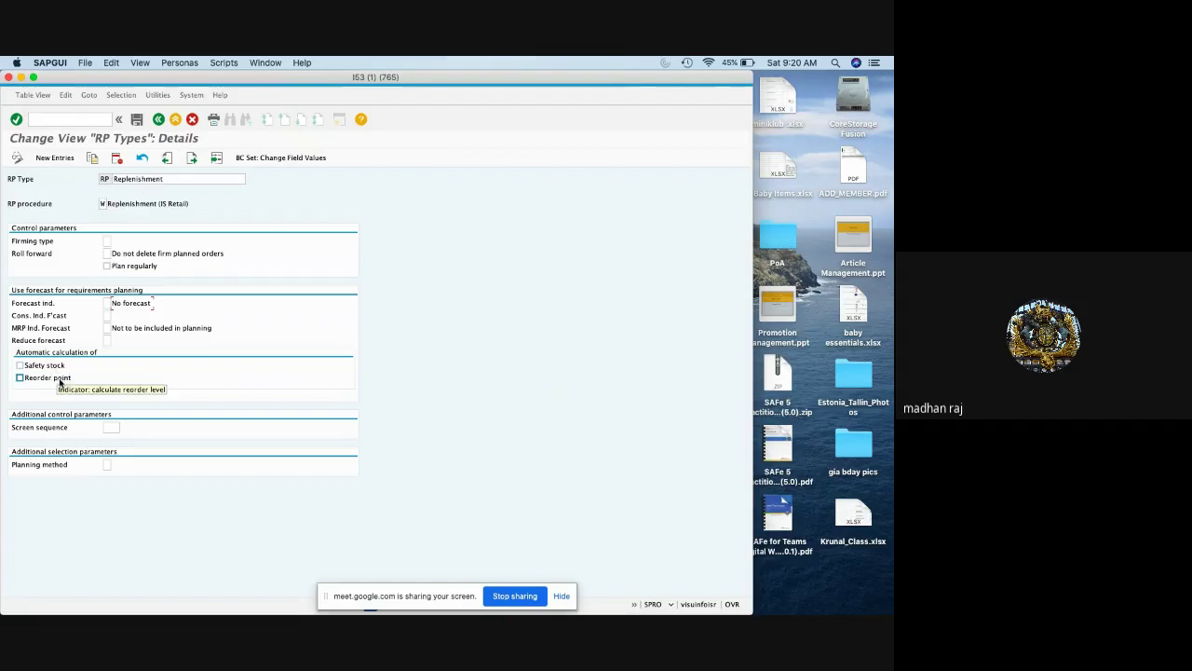
pyautogui.click(158, 121)
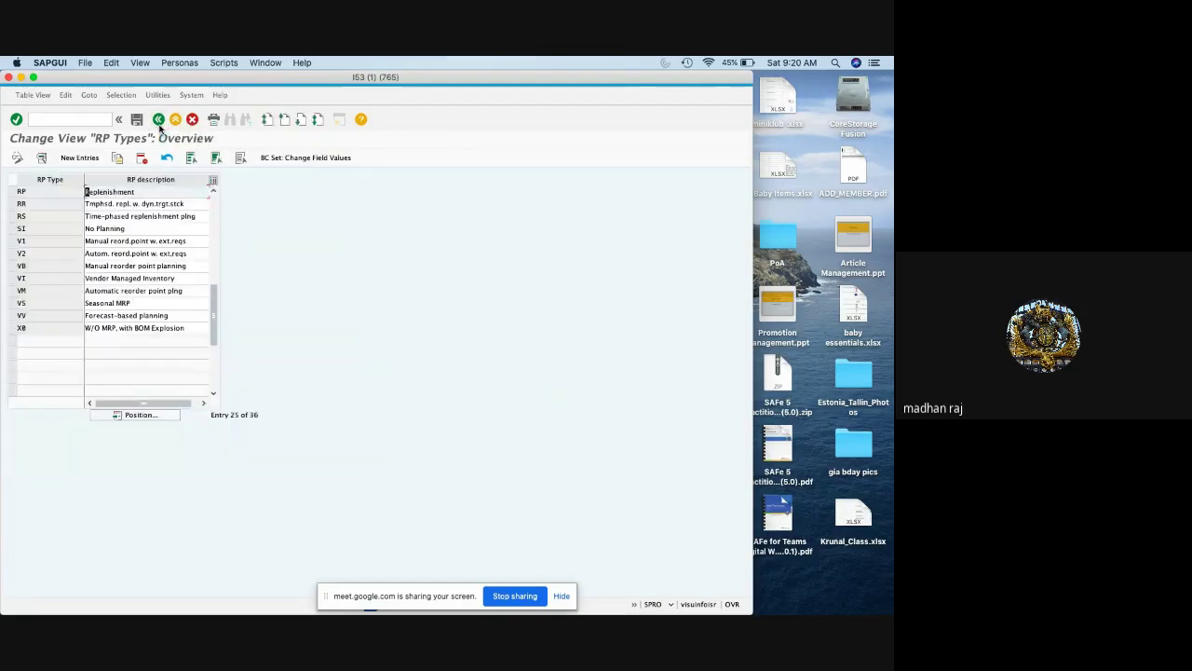
# Examine the forecast indicators and automatic calculation settings of RP type V2, then return to the IMG structure
pyautogui.doubleClick(136, 253)
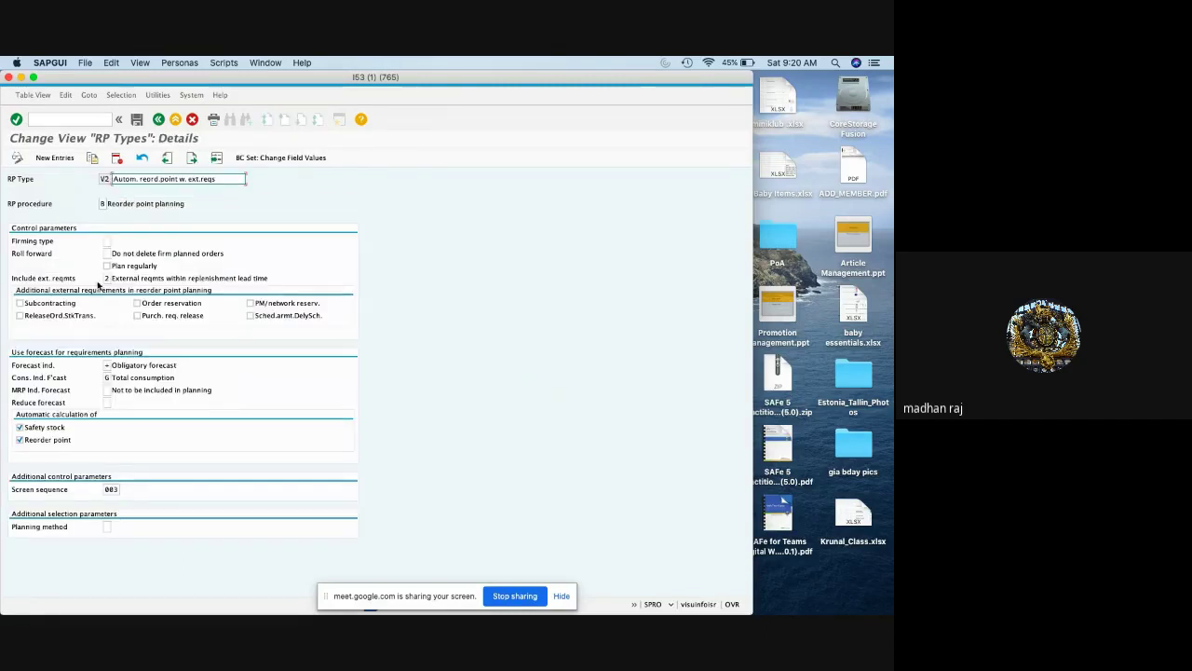
pyautogui.click(108, 365)
pyautogui.click(108, 378)
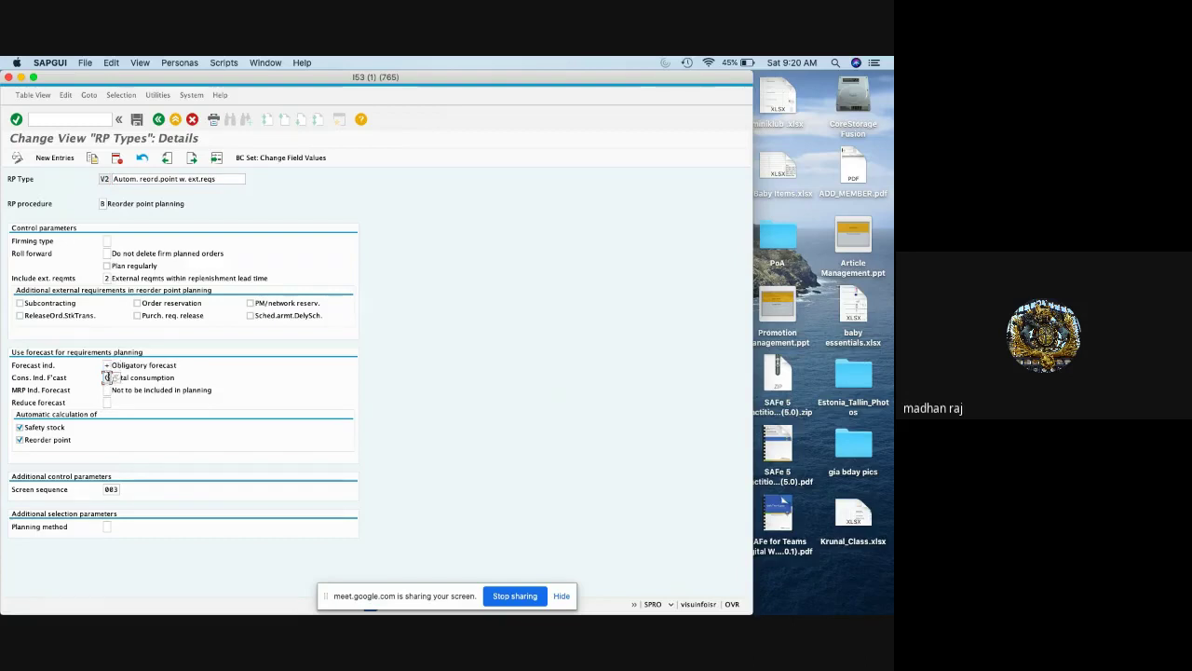
pyautogui.click(42, 440)
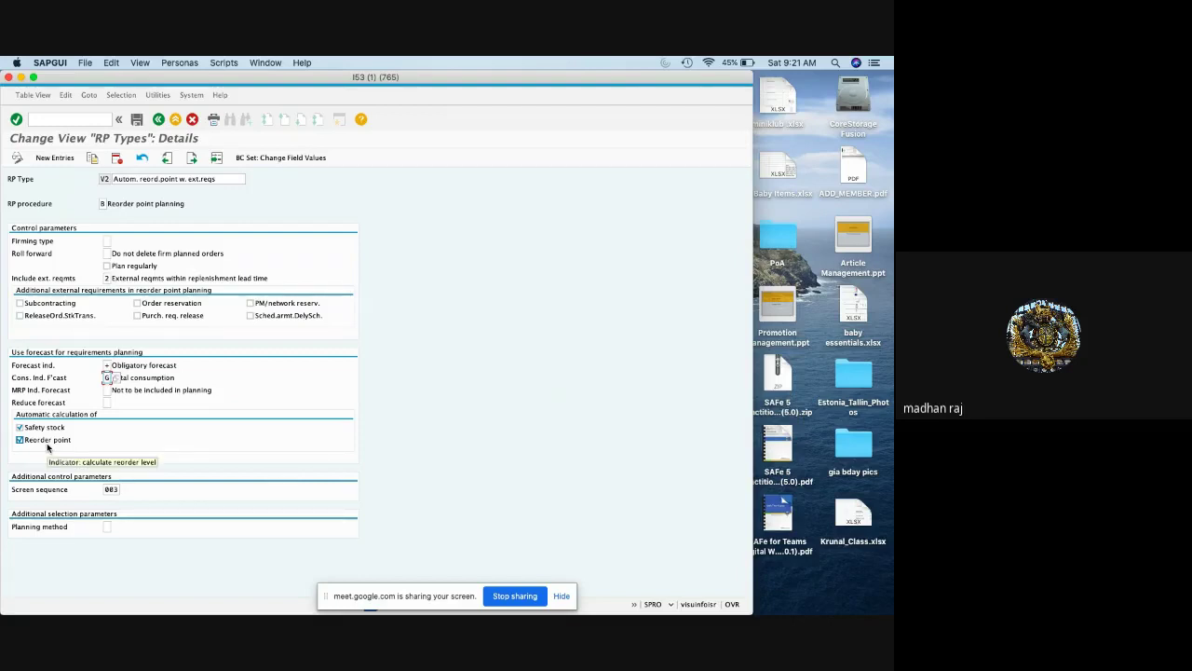
pyautogui.click(159, 124)
pyautogui.click(159, 124)
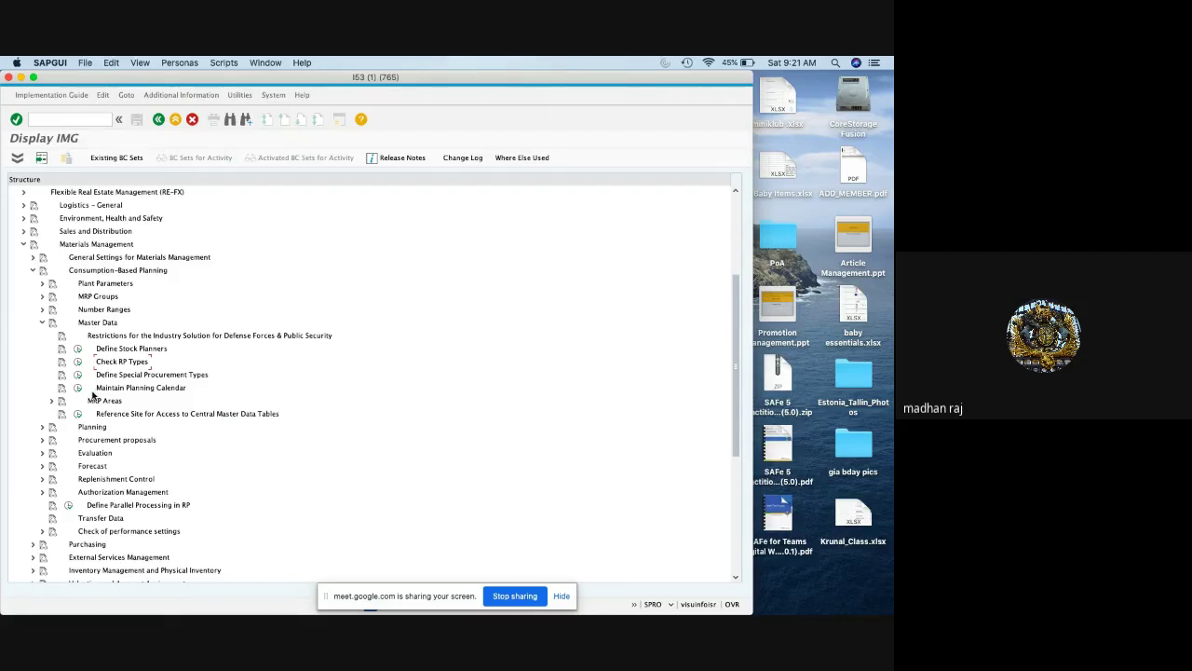
# Examine the monthly entry in Define Splitting of Forecast Requirements for RP under Forecast, then return to the IMG
pyautogui.click(41, 323)
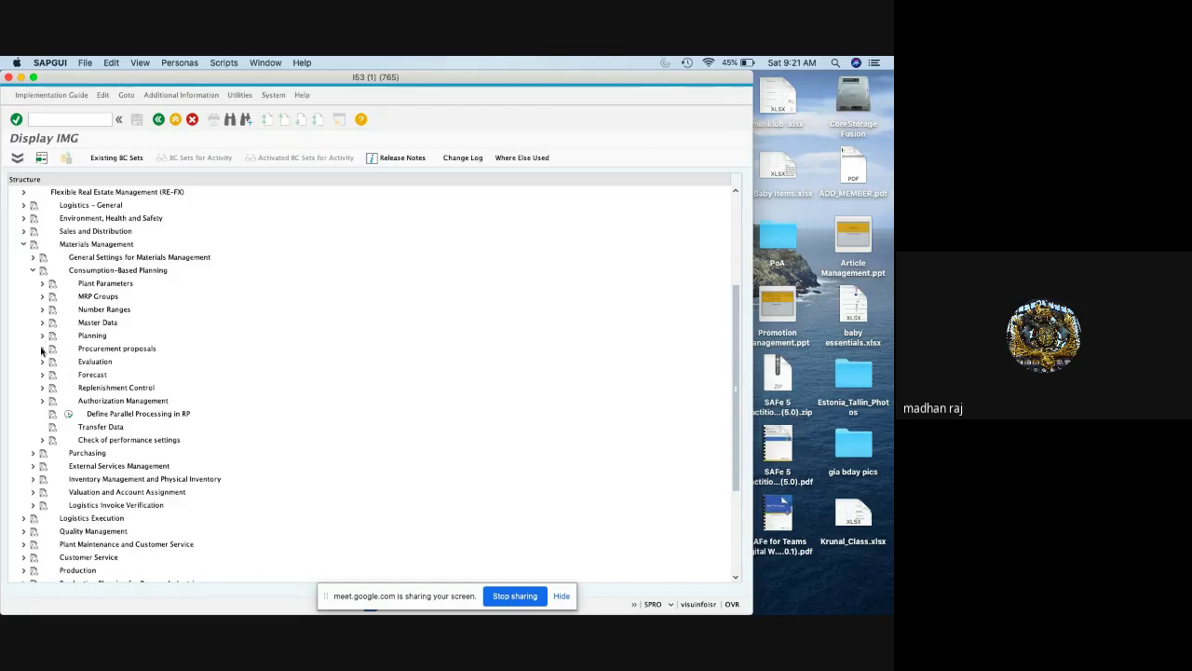
pyautogui.click(42, 375)
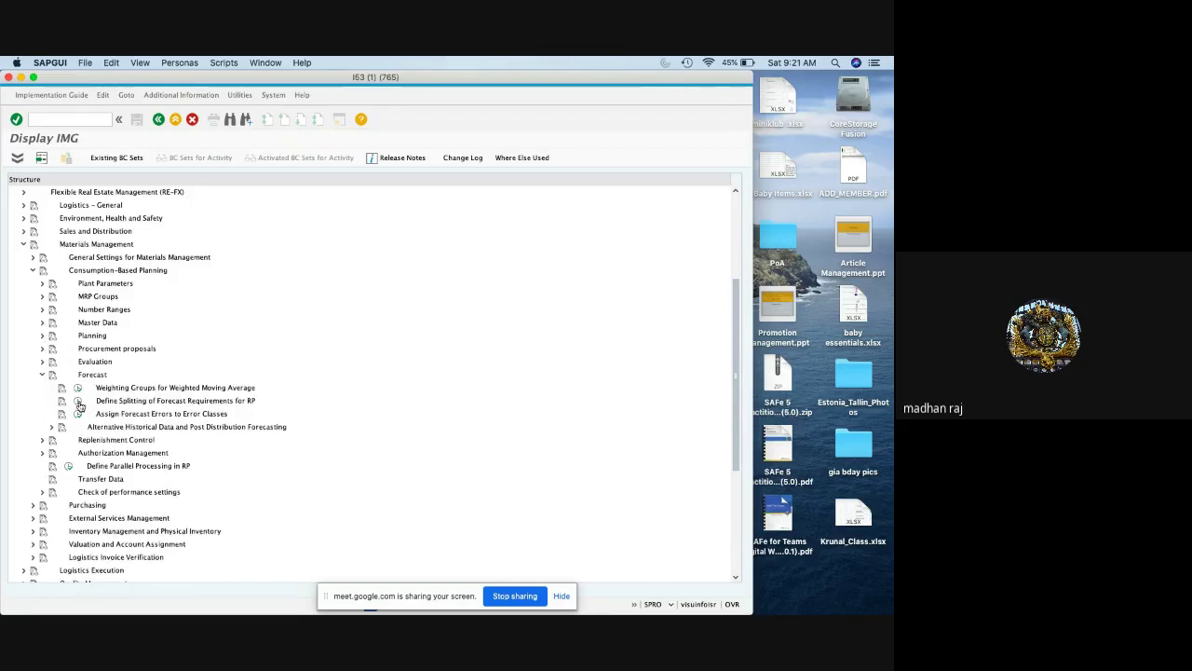
pyautogui.click(79, 400)
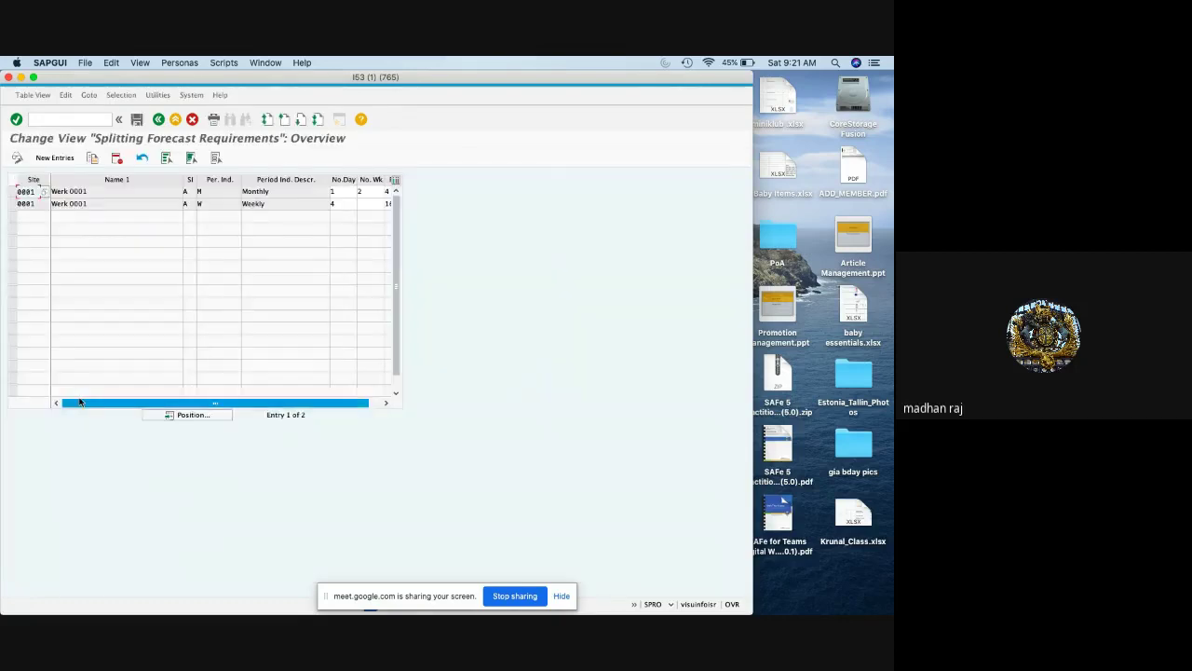
pyautogui.click(363, 191)
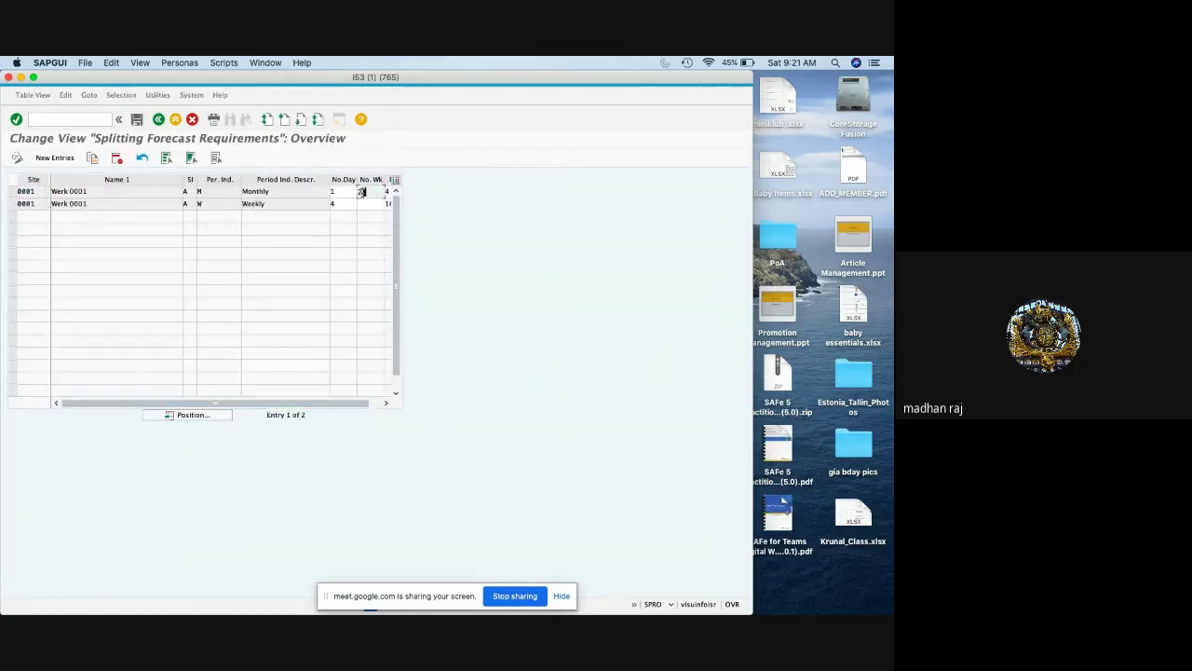
pyautogui.click(157, 120)
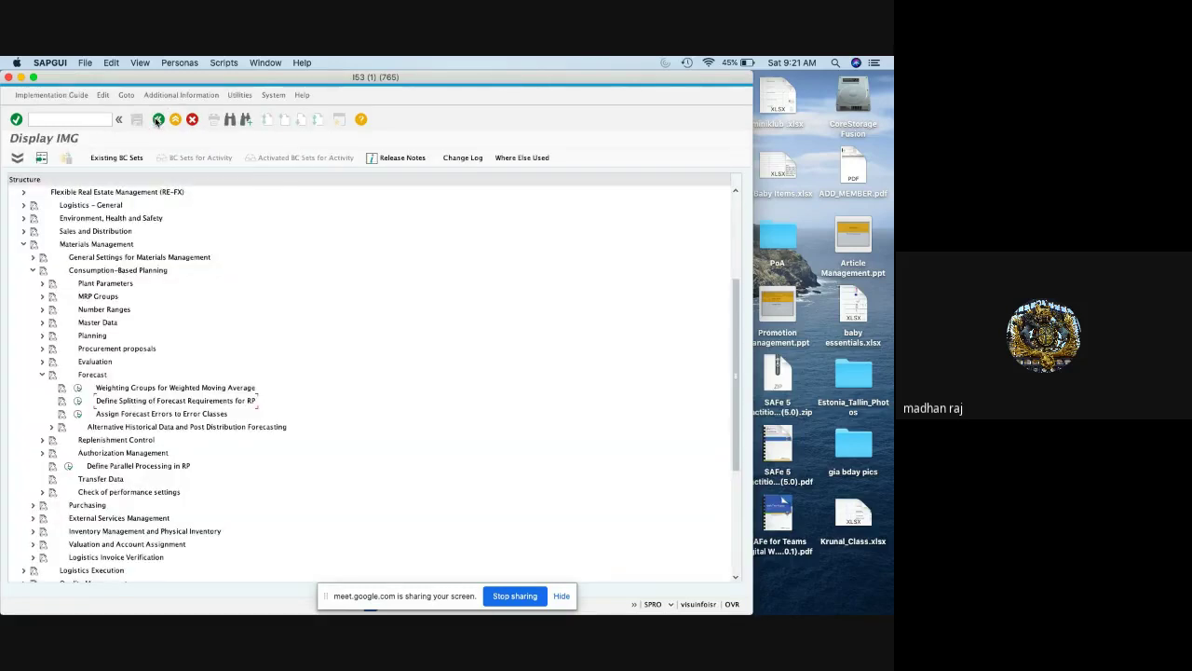
# Switch to transaction WB02 and open site ZST1 for changing
pyautogui.click(80, 122)
pyautogui.write('/nm')
pyautogui.press('BackSpace')
pyautogui.press('BackSpace')
pyautogui.press('BackSpace')
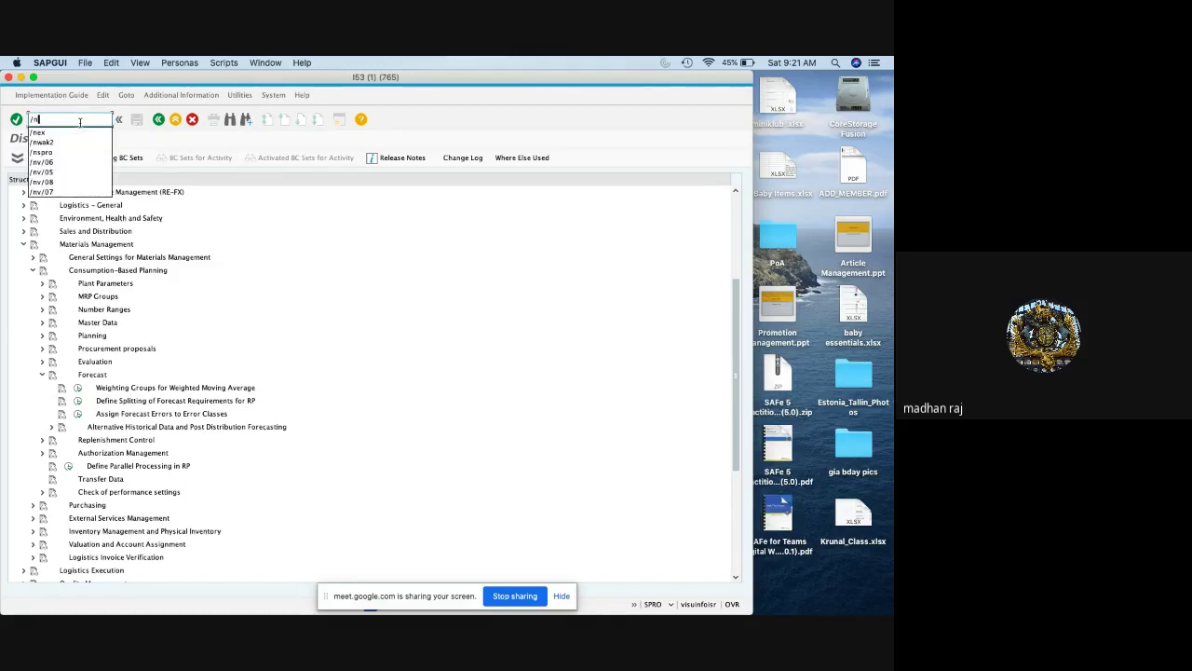
pyautogui.write('wb02')
pyautogui.press('Return')
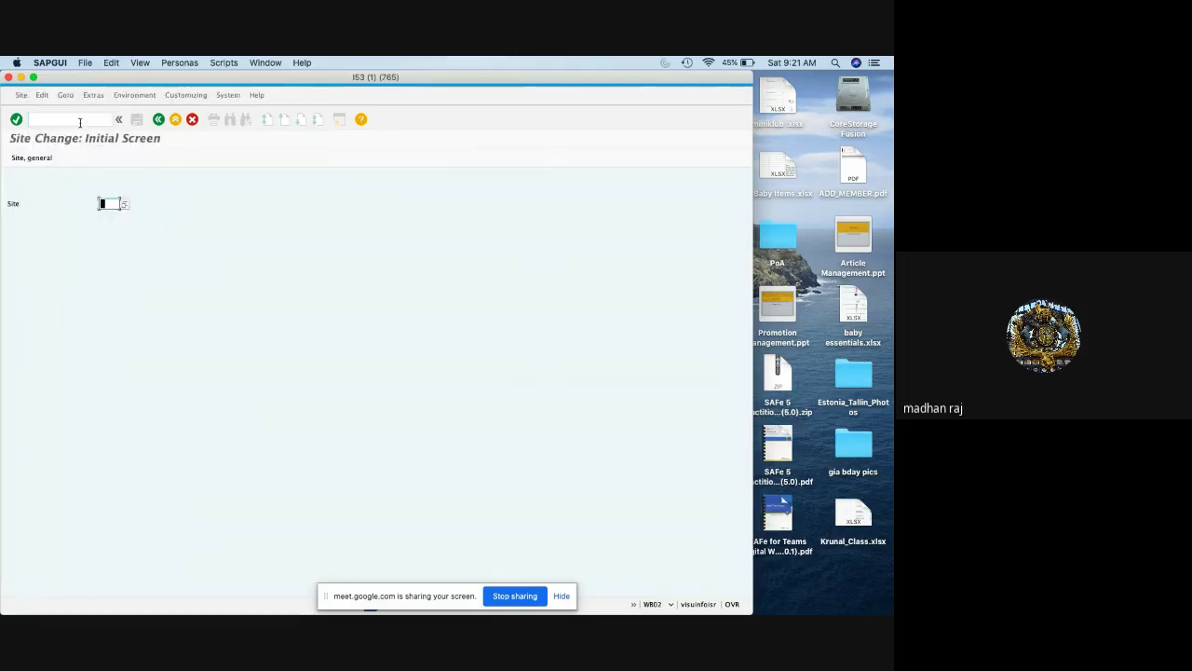
pyautogui.write('ZST1')
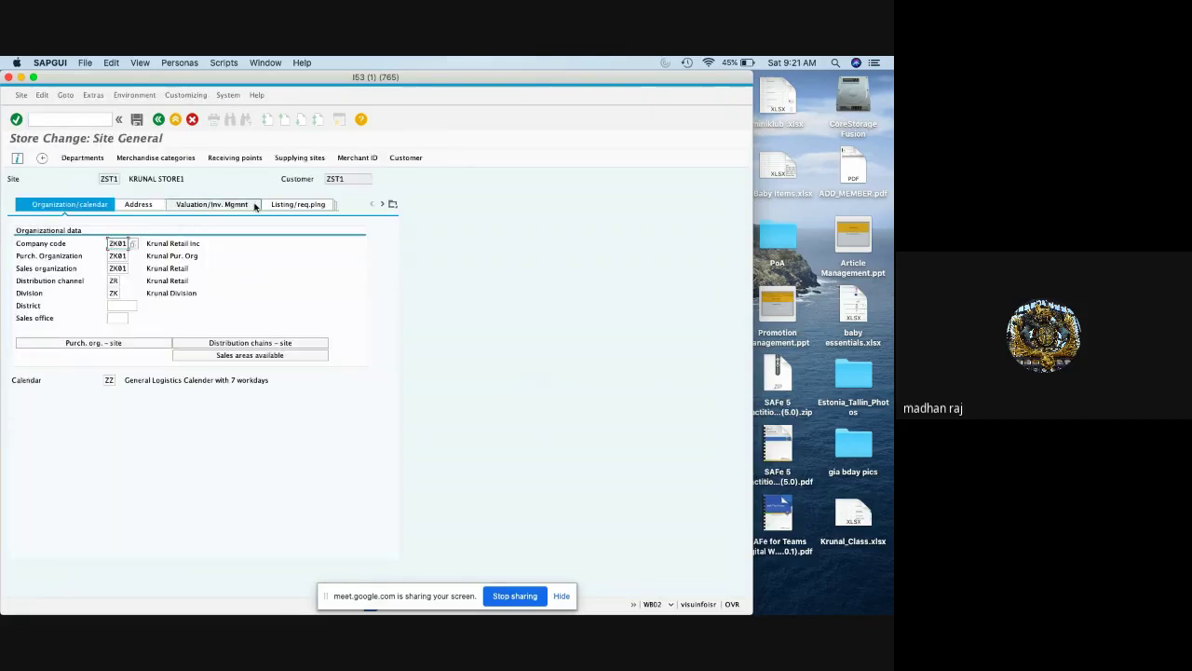
# Activate RP under requirements planning for site ZST1 and save the change with the proposed customizing request
pyautogui.click(253, 205)
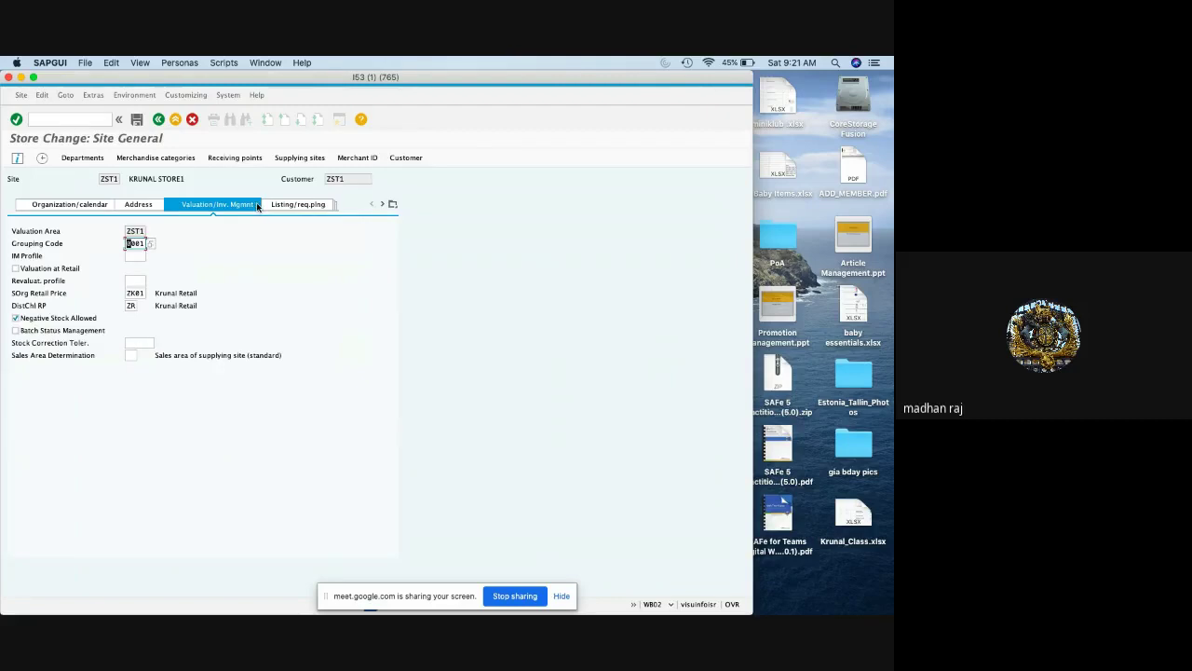
pyautogui.click(307, 205)
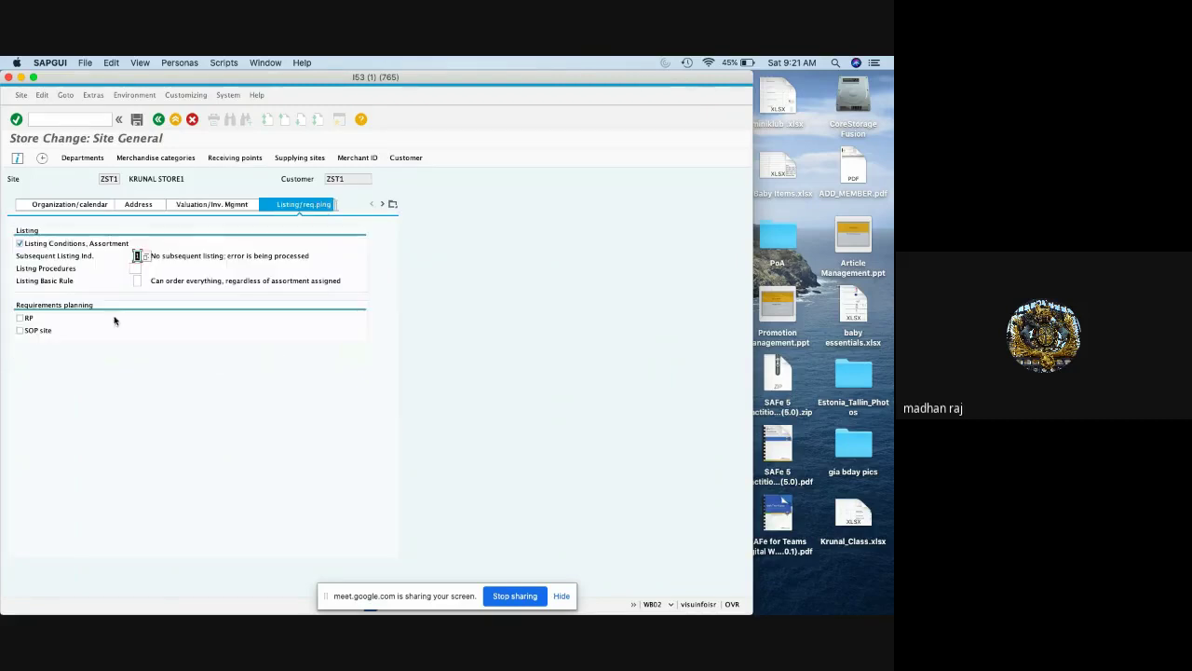
pyautogui.click(19, 318)
pyautogui.click(139, 120)
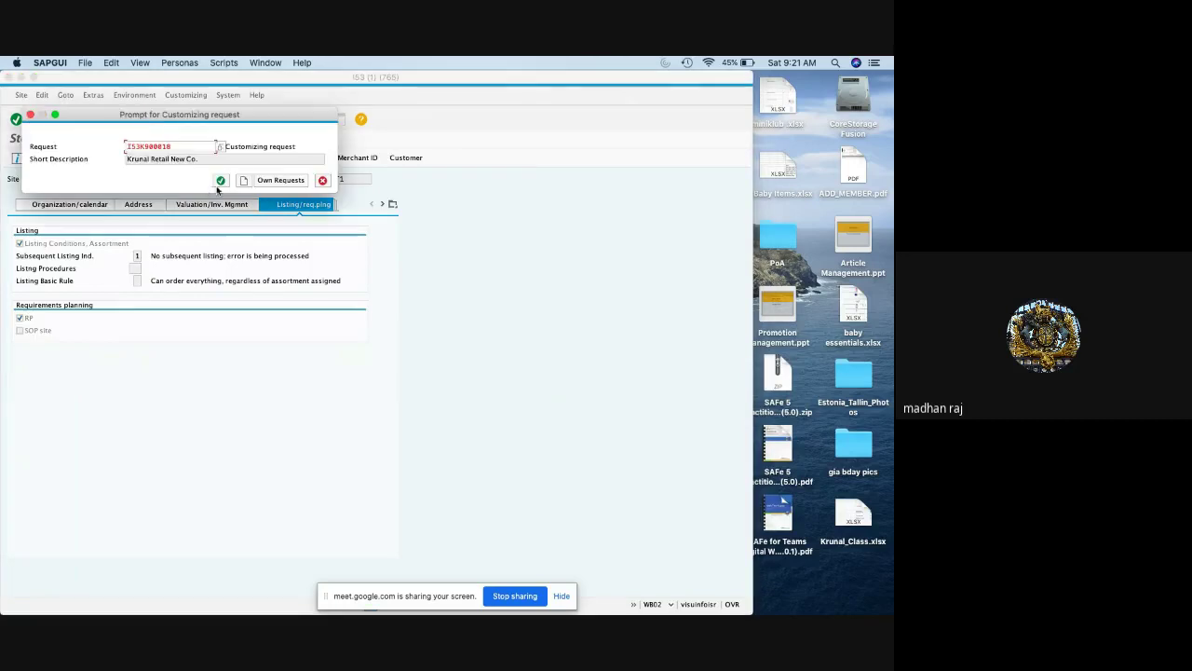
pyautogui.click(221, 180)
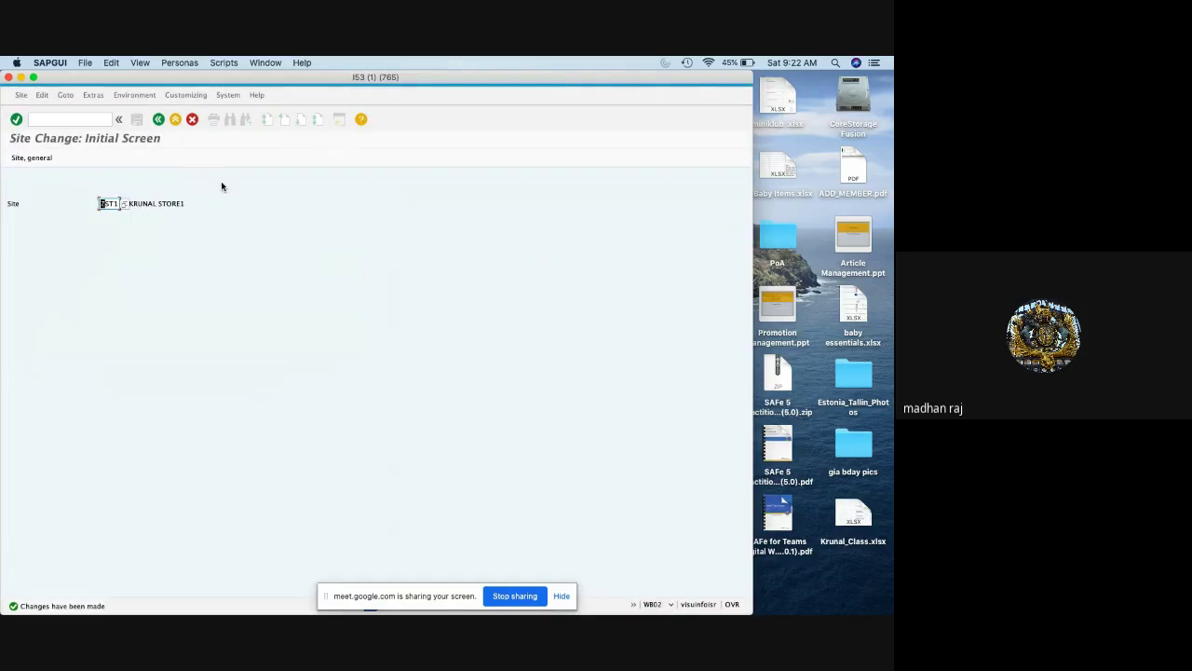
# Open site ZST2, activate RP under its requirements planning data, and save with the proposed customizing request
pyautogui.click(126, 204)
pyautogui.press('Return')
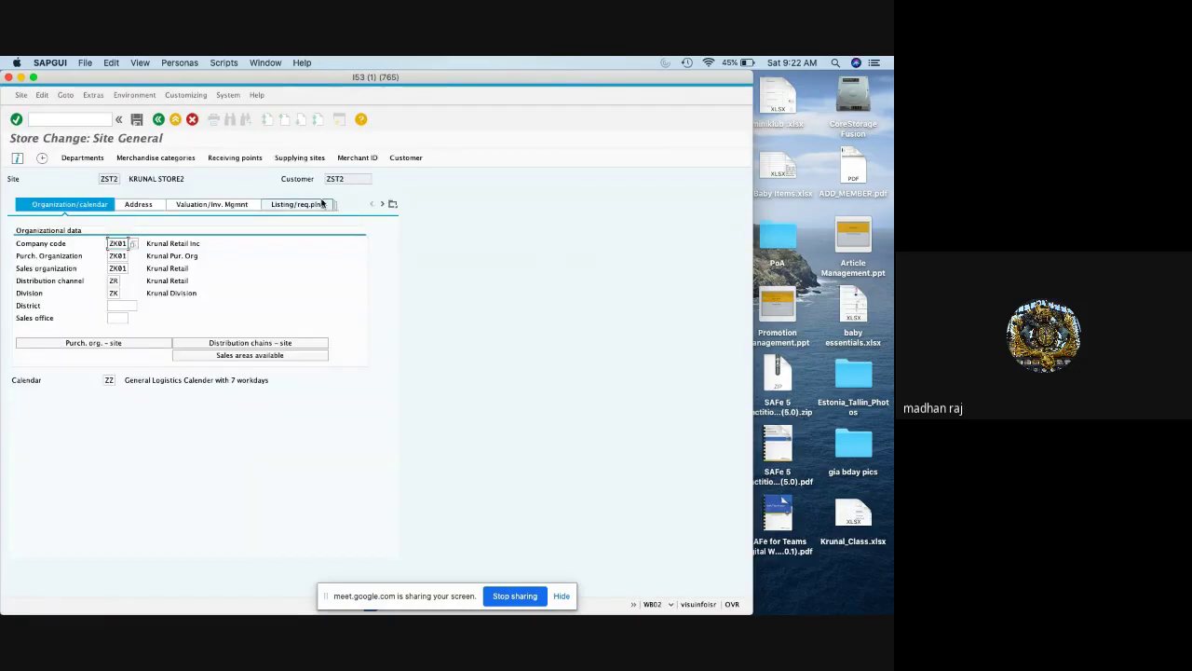
pyautogui.click(392, 204)
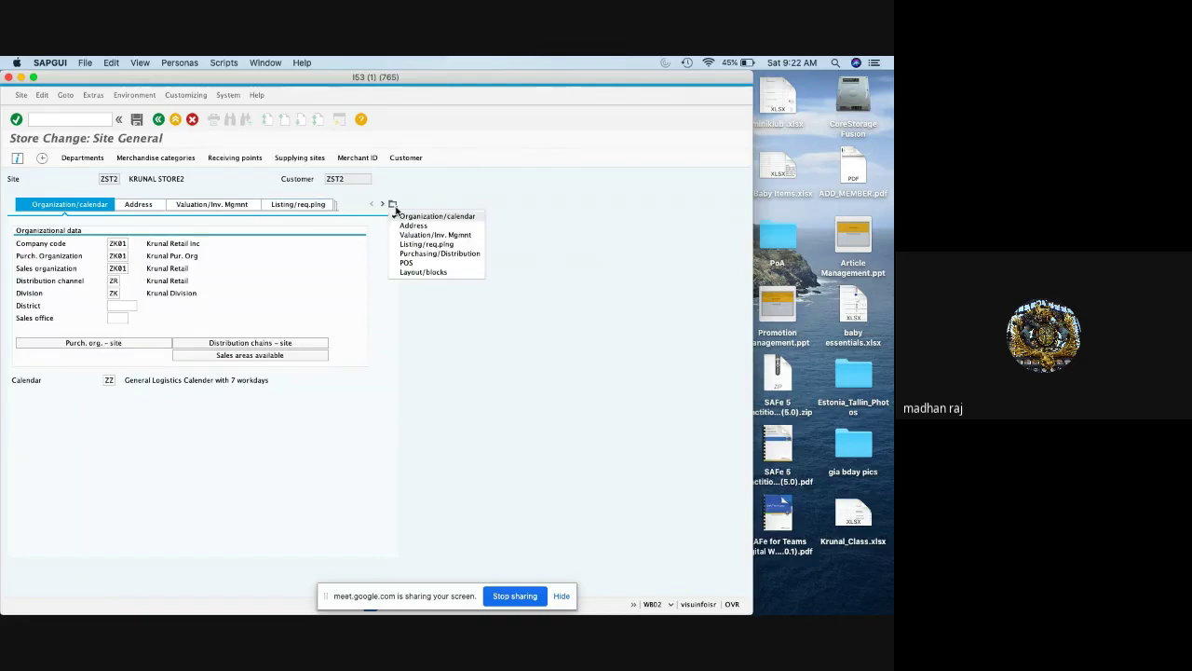
pyautogui.click(427, 244)
pyautogui.click(19, 318)
pyautogui.click(140, 120)
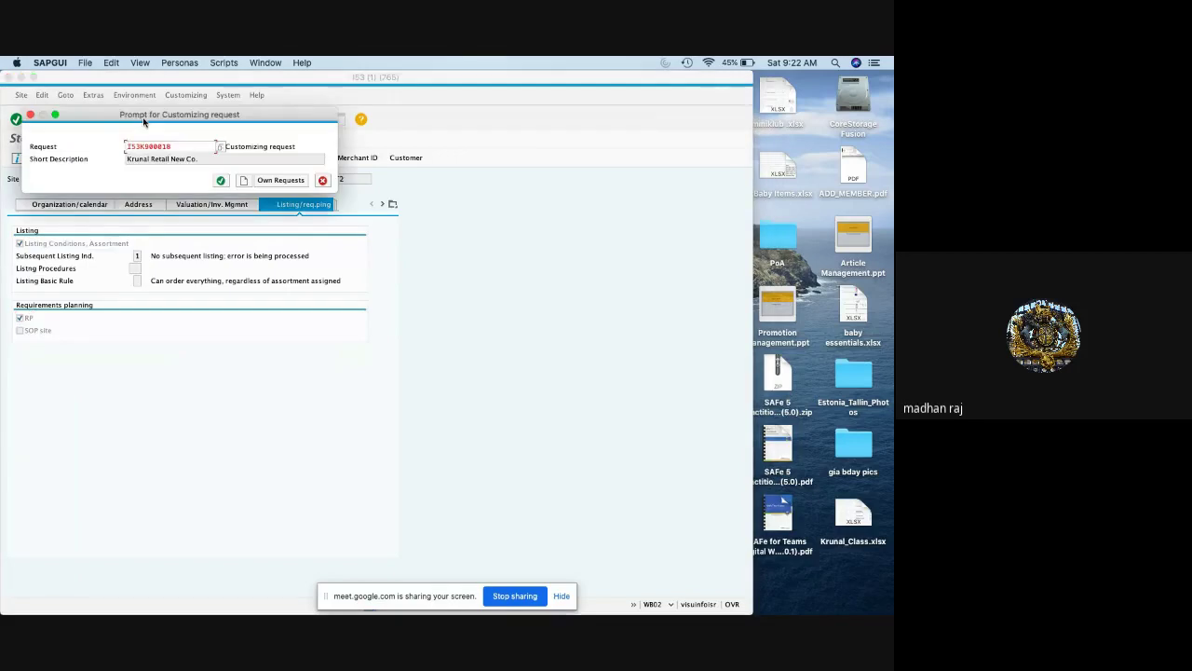
pyautogui.click(221, 181)
# Switch to transaction MM42 and enter article 1000005 for changing
pyautogui.click(73, 119)
pyautogui.write('/nmm42')
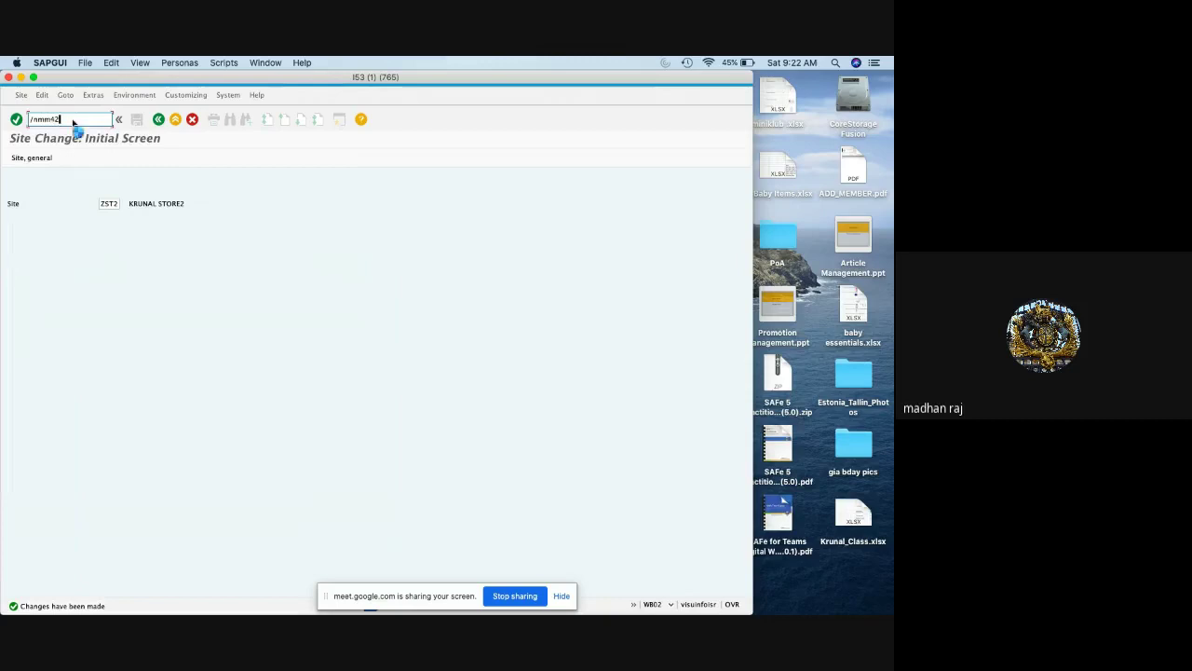
pyautogui.press('Return')
pyautogui.write('10')
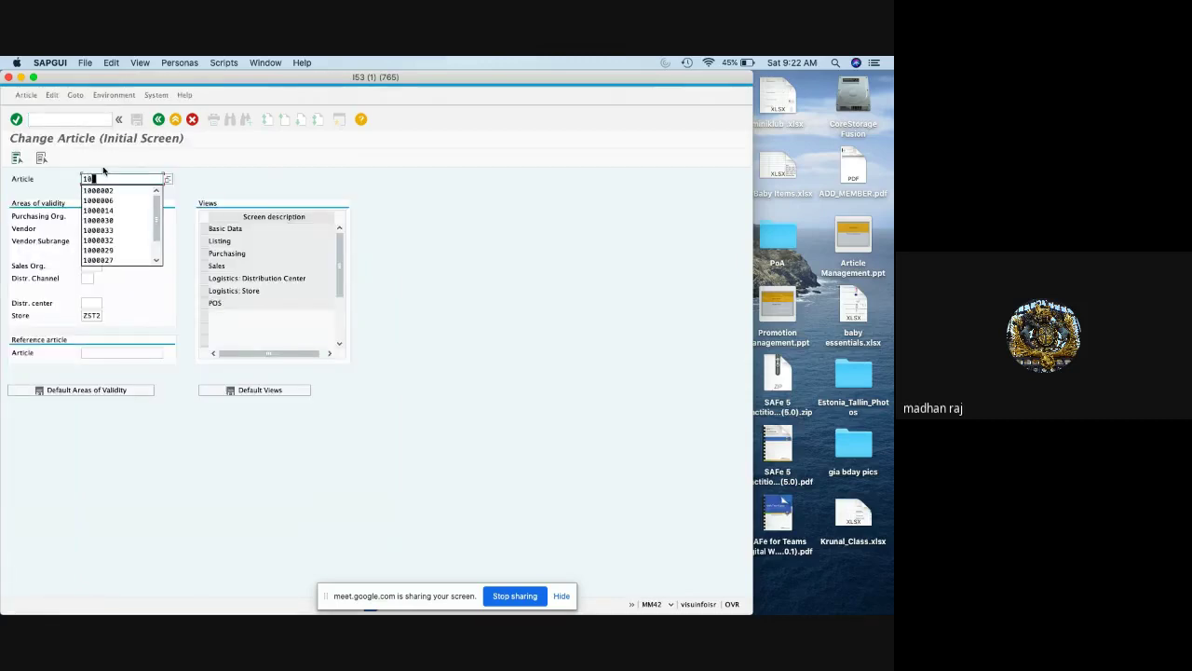
pyautogui.write('00005')
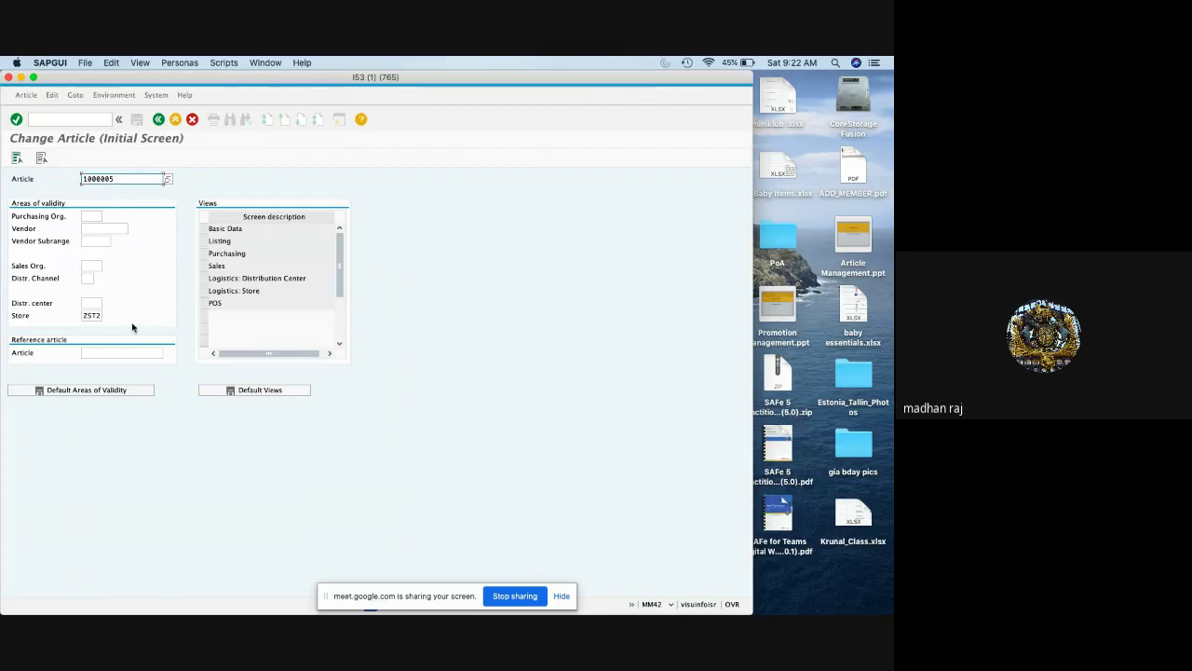
# Clear the store, set sales organization ZK01 and distribution channel ZR, and open the article's Logistics: Store view
pyautogui.click(86, 316)
pyautogui.click(93, 316)
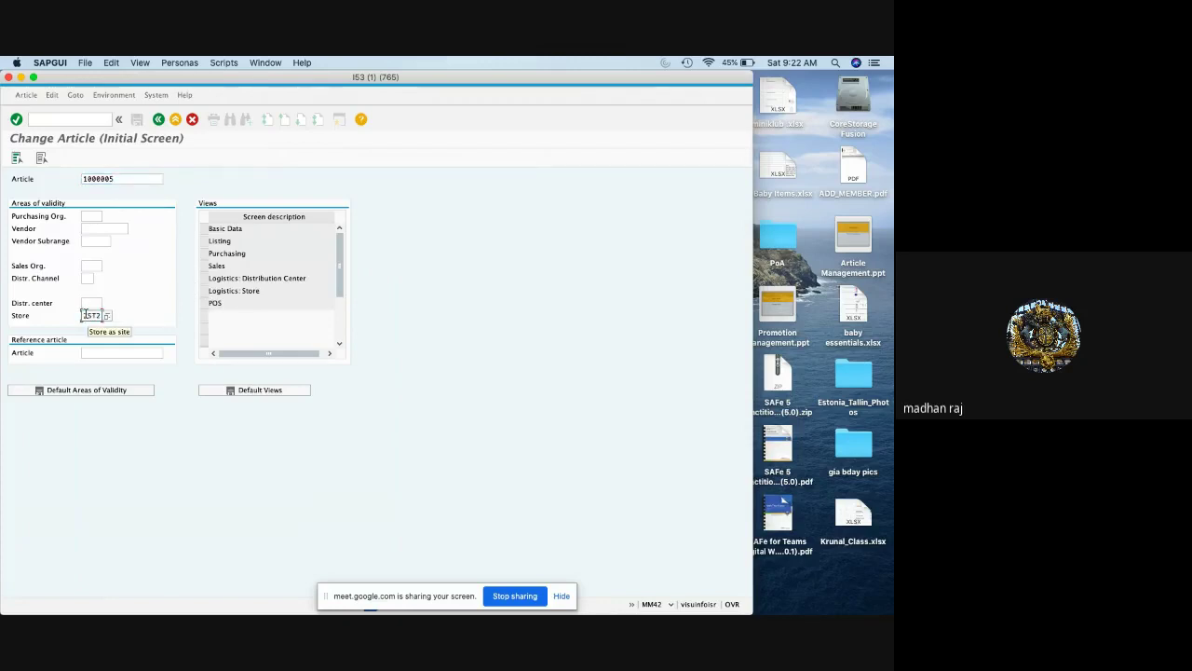
pyautogui.moveTo(83, 314); pyautogui.dragTo(112, 314)
pyautogui.press('BackSpace')
pyautogui.click(91, 265)
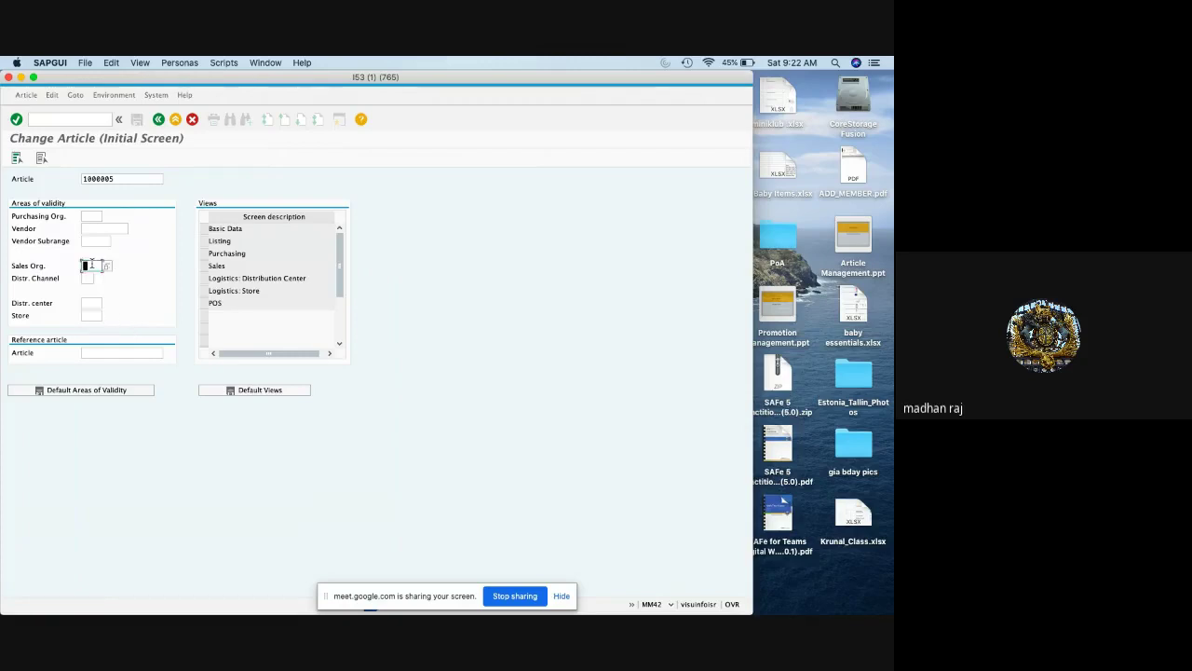
pyautogui.write('z')
pyautogui.press('Tab')
pyautogui.write('z')
pyautogui.press('Return')
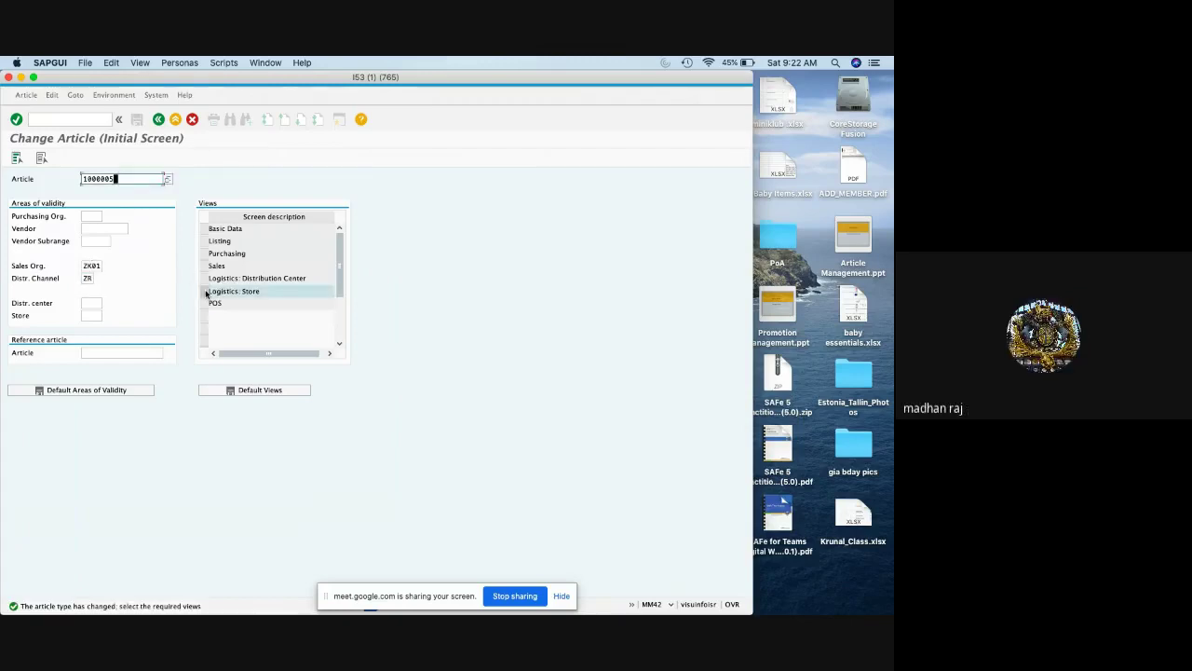
pyautogui.press('Return')
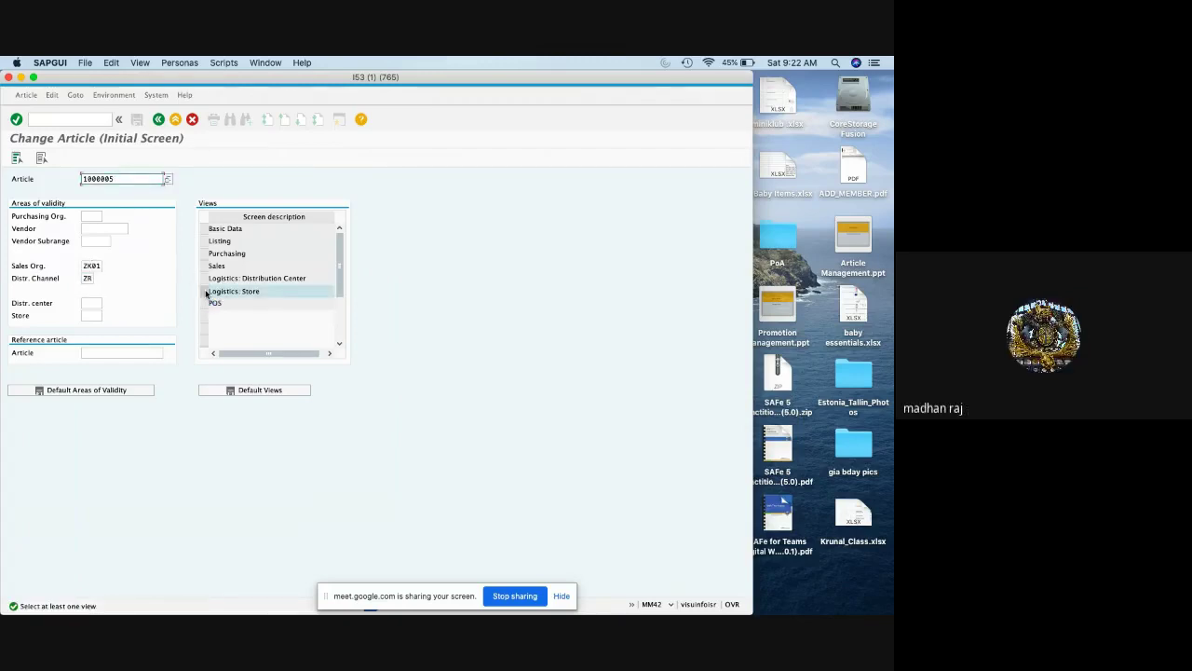
pyautogui.click(205, 291)
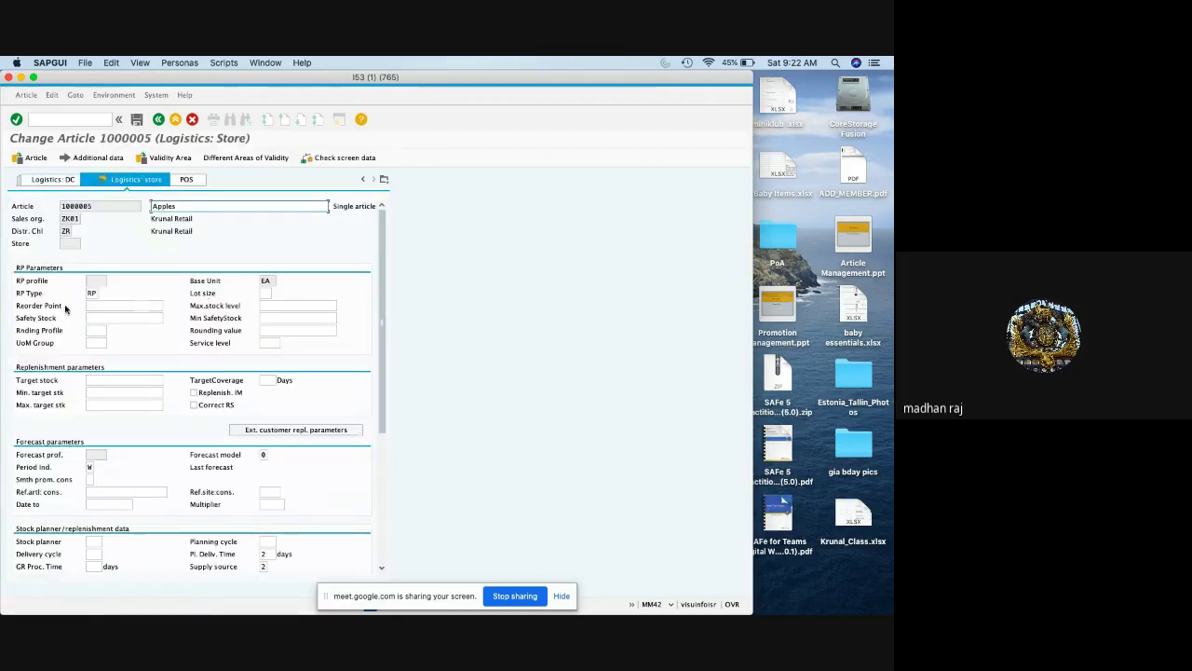
# Set the article's lot size to WB, the weekly lot size, in the RP parameters
pyautogui.click(90, 292)
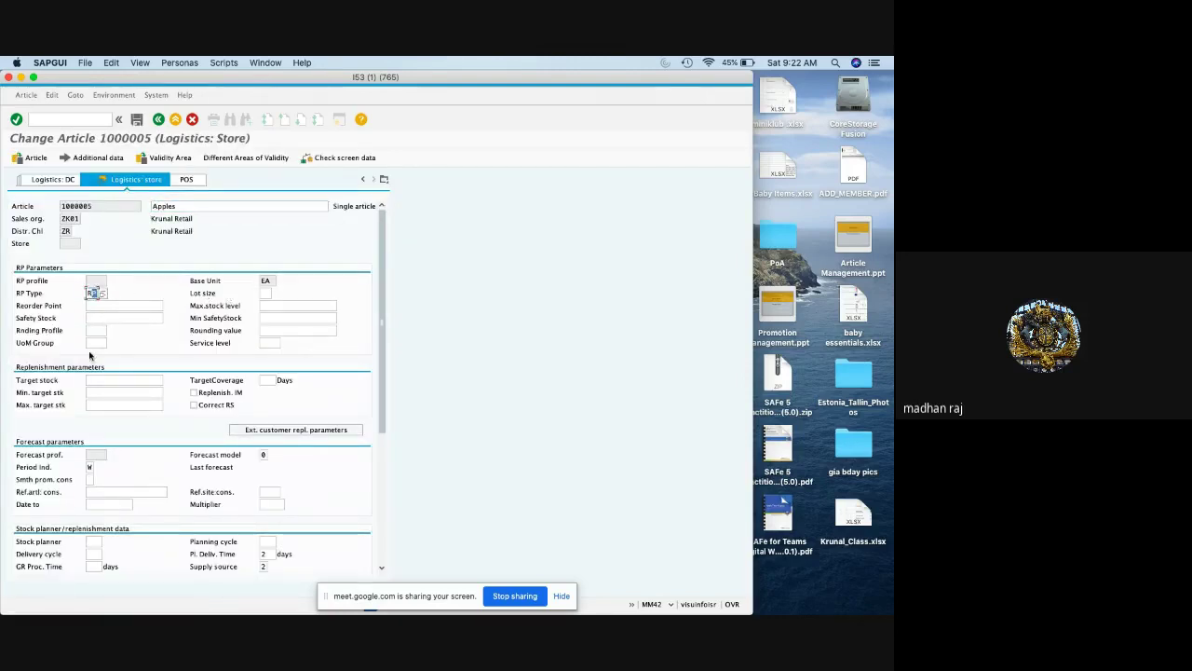
pyautogui.click(273, 295)
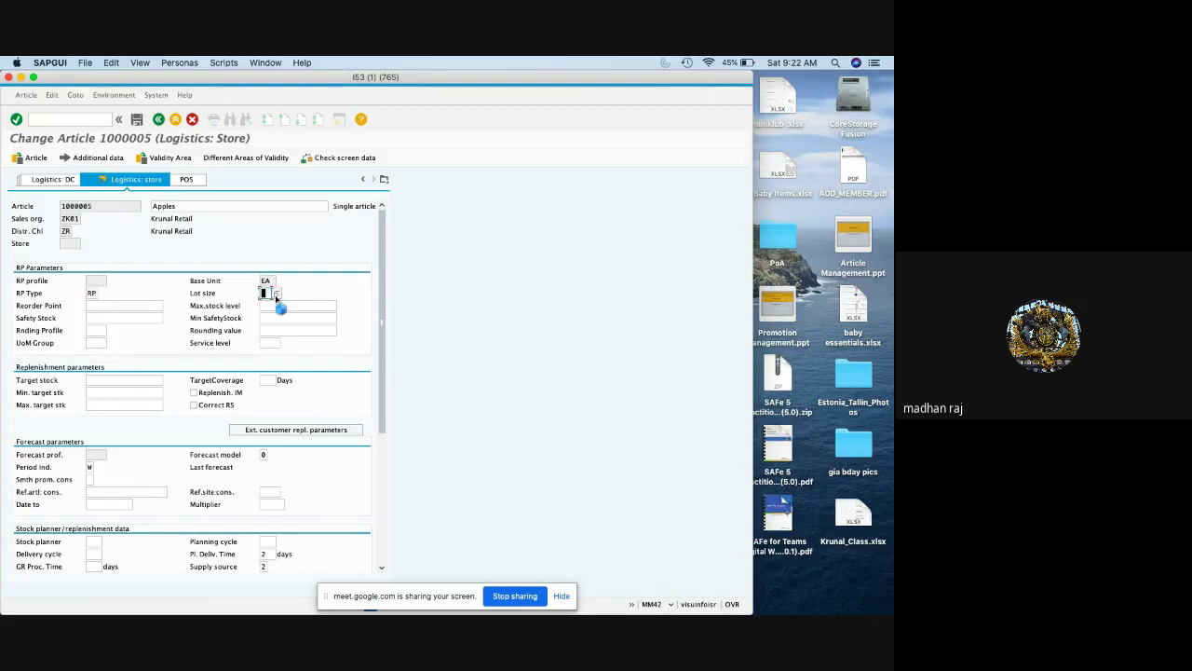
pyautogui.click(275, 295)
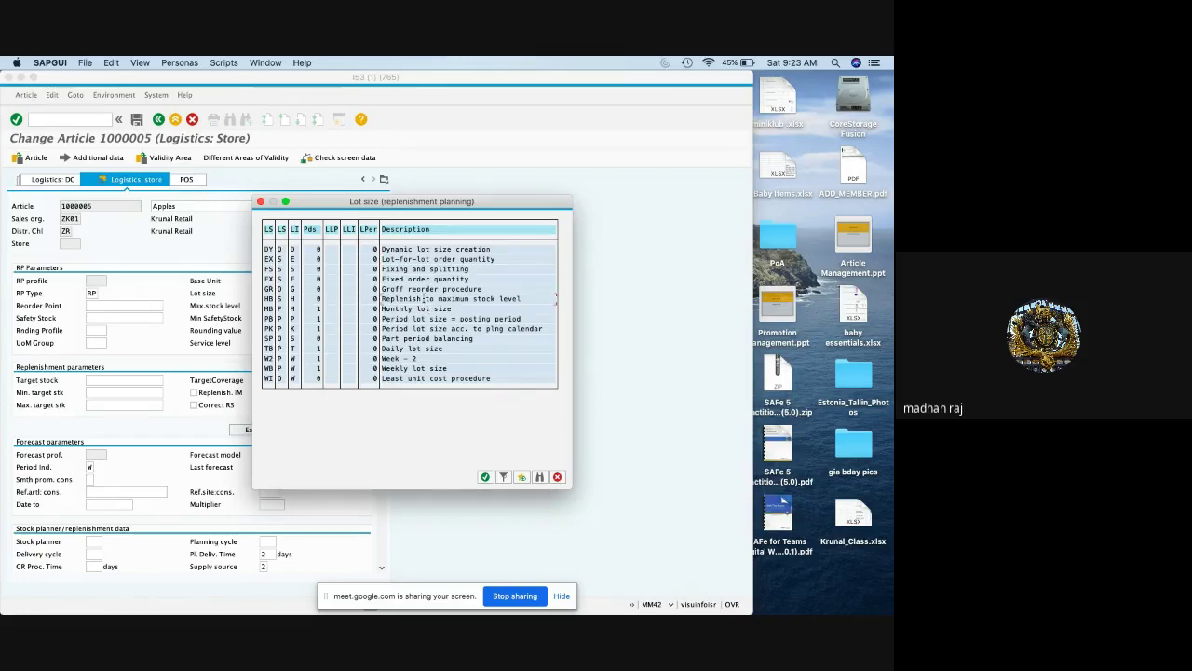
pyautogui.doubleClick(426, 309)
pyautogui.click(280, 296)
pyautogui.doubleClick(398, 371)
pyautogui.click(98, 305)
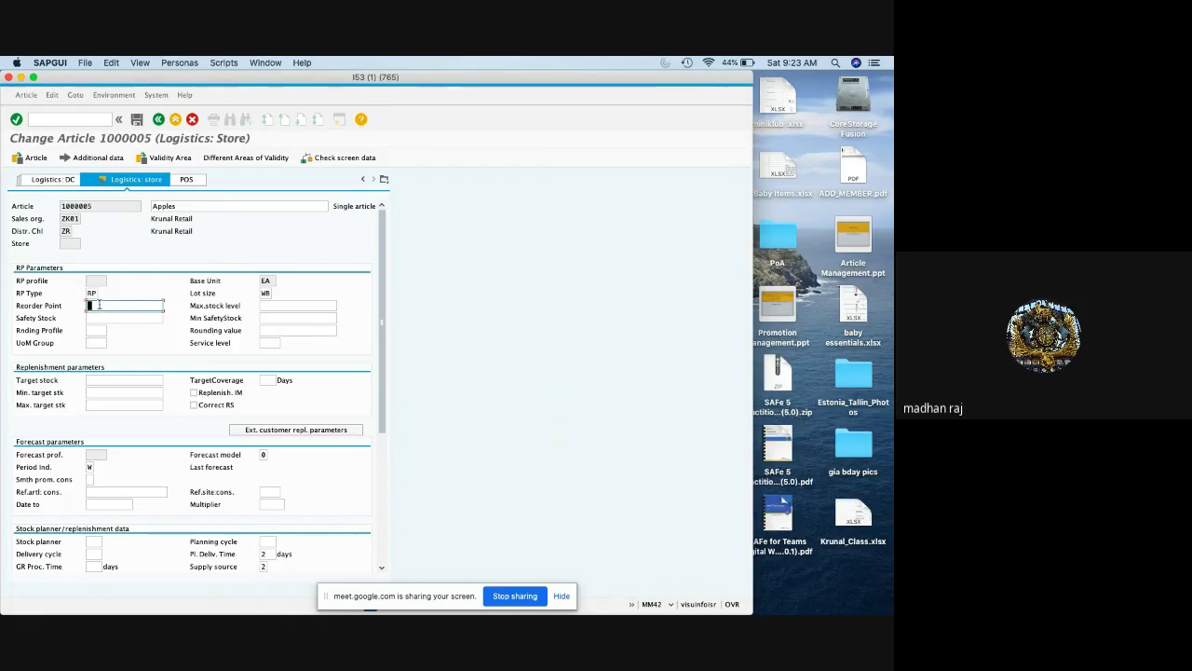
# Start stock overview MMBE in a new session and display the stock of article 1000005 at site ZST1
pyautogui.click(80, 120)
pyautogui.write('/o')
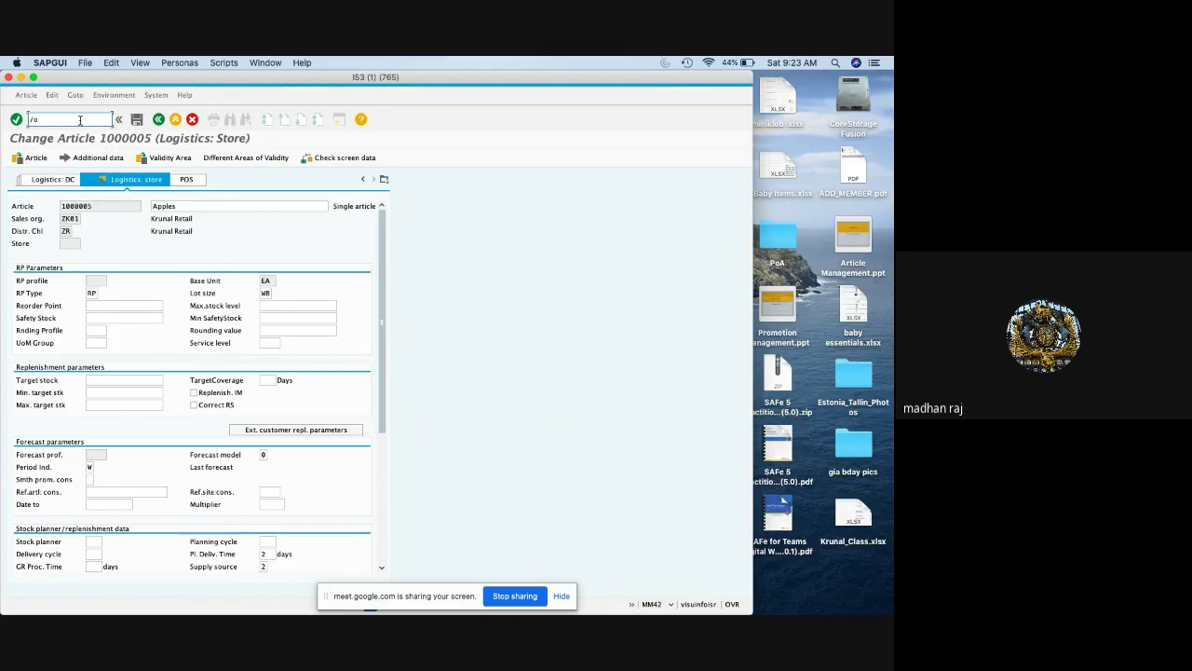
pyautogui.write('mm42')
pyautogui.press('Return')
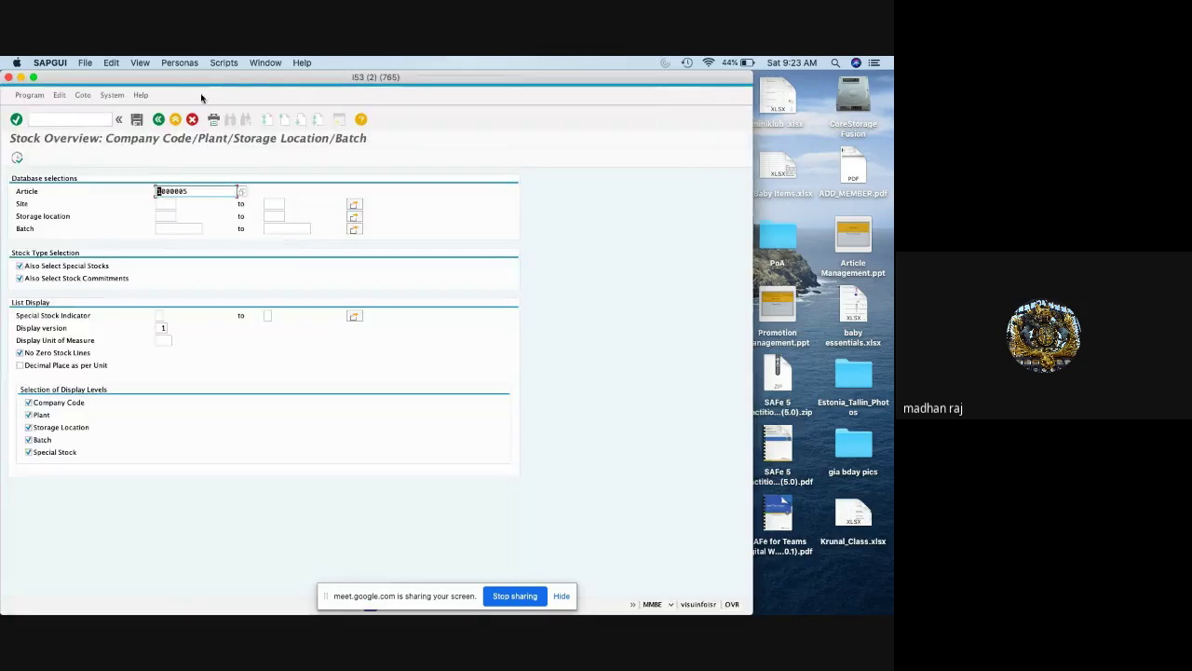
pyautogui.moveTo(206, 78); pyautogui.dragTo(384, 78)
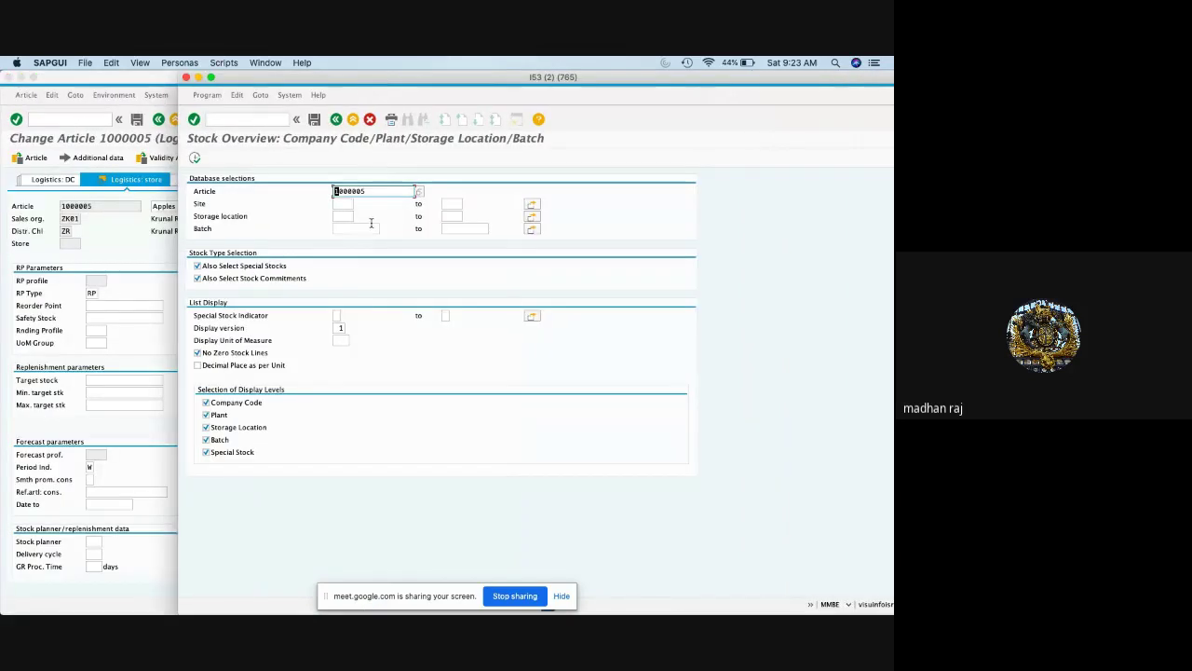
pyautogui.click(335, 203)
pyautogui.write('ZT')
pyautogui.write('S')
pyautogui.click(341, 214)
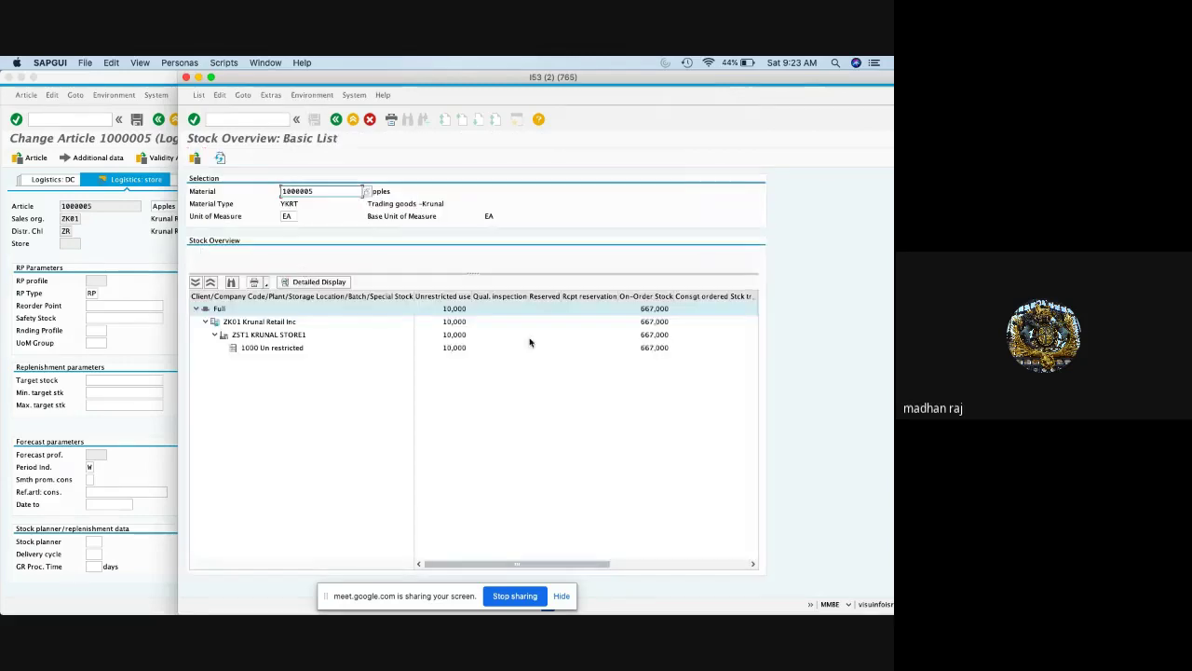
pyautogui.click(442, 350)
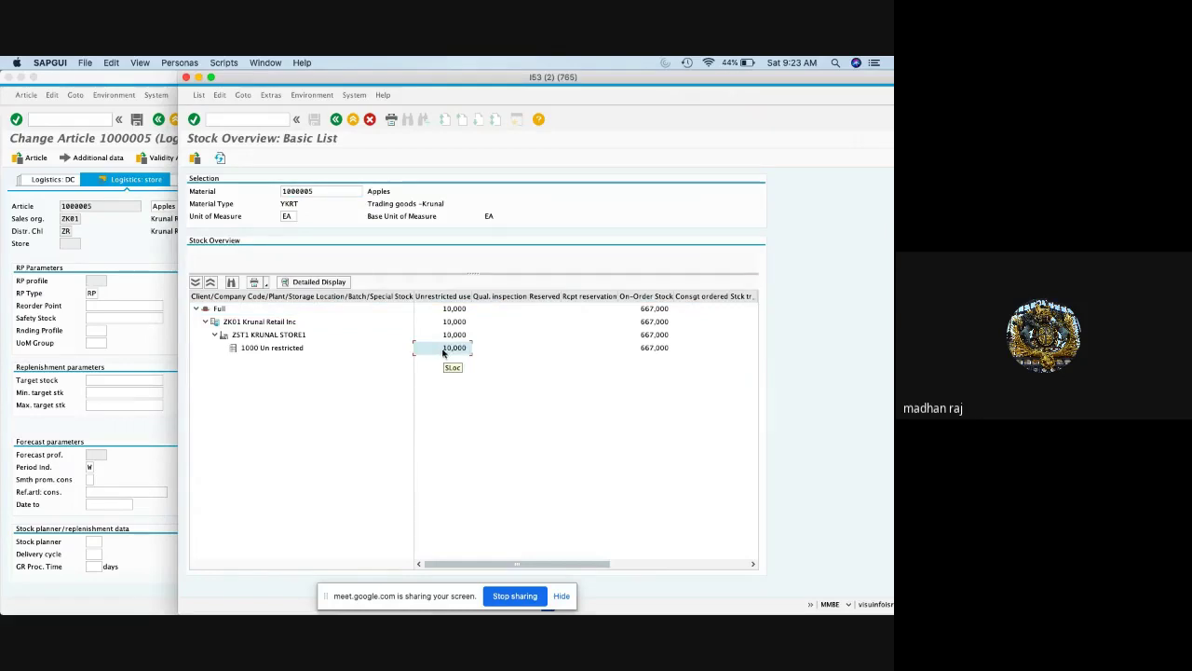
# Display the stock overview of article 1000005 for site ZST2, then return to the article change session
pyautogui.click(336, 121)
pyautogui.click(346, 204)
pyautogui.click(358, 205)
pyautogui.click(195, 158)
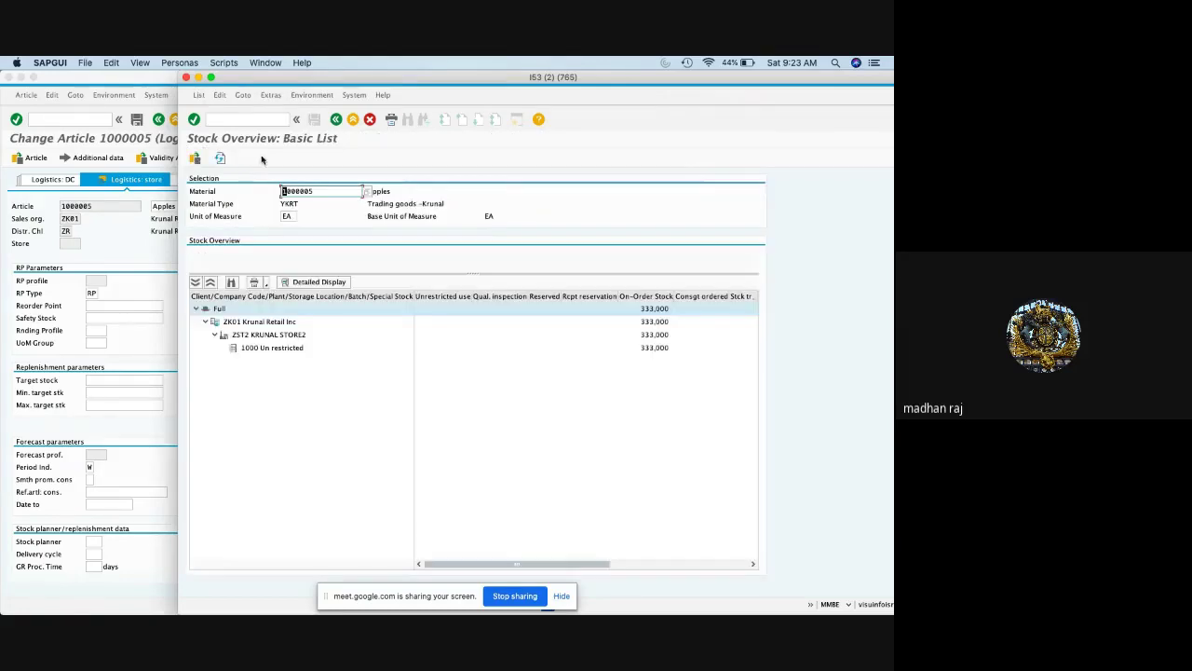
pyautogui.click(335, 120)
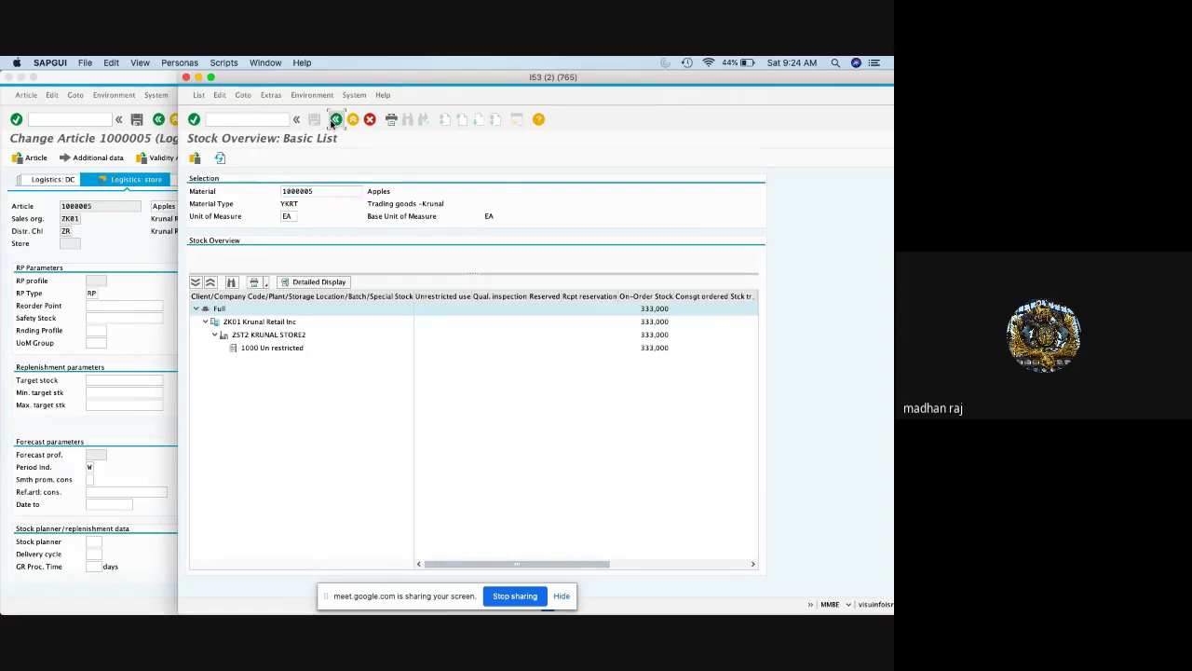
pyautogui.click(198, 78)
# Set the article's reorder point to 50, safety stock to 25 and target stock to 100
pyautogui.click(97, 305)
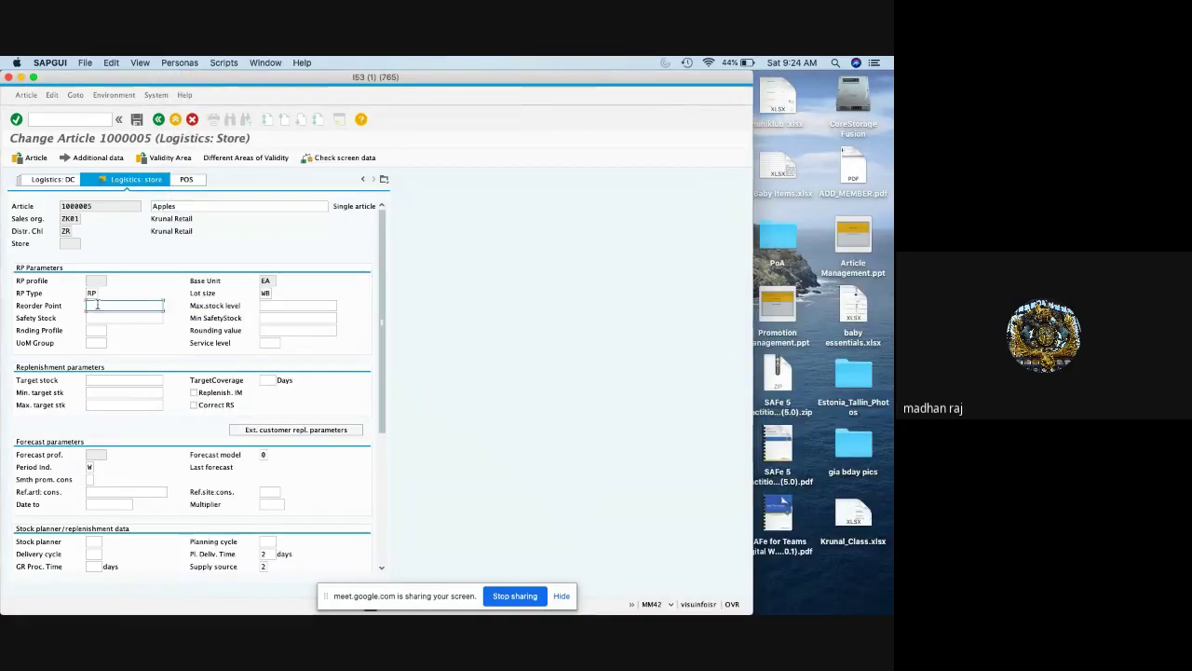
pyautogui.write('50')
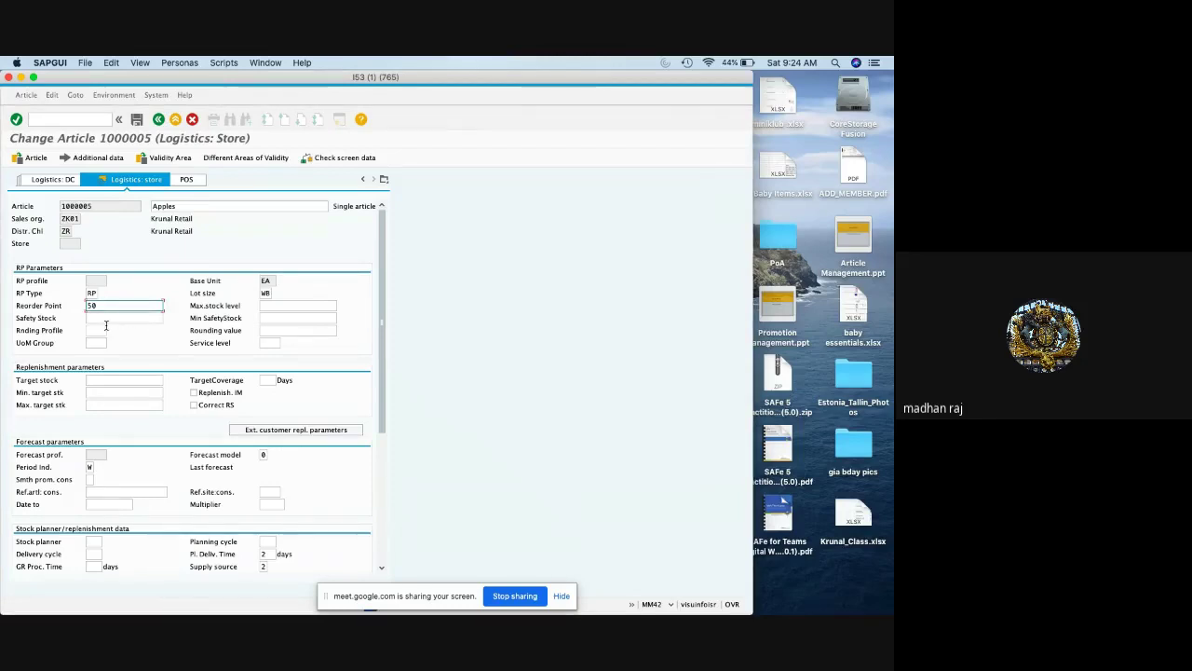
pyautogui.click(106, 320)
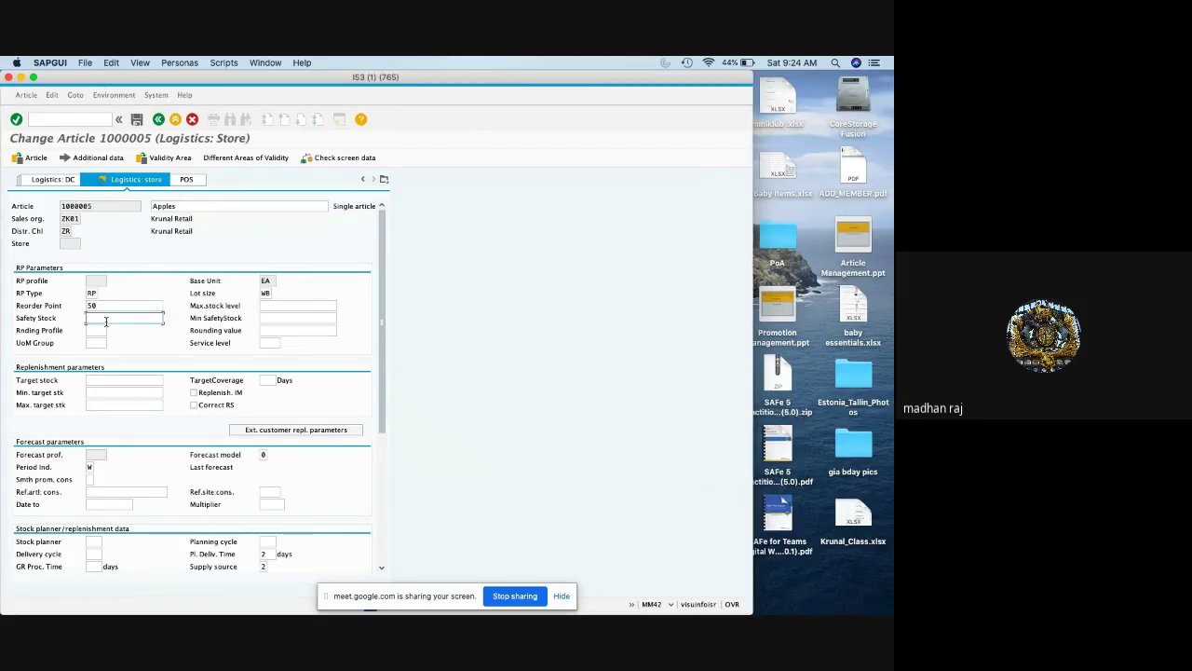
pyautogui.write('25')
pyautogui.click(107, 381)
pyautogui.write('100')
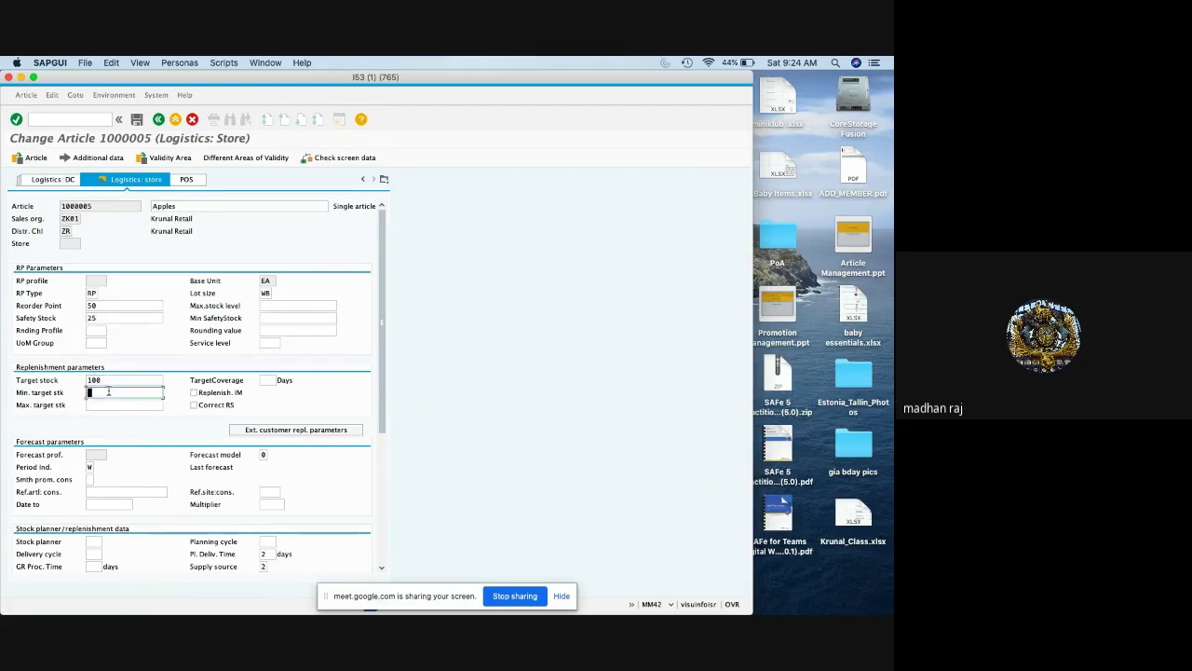
# Activate Replenish. IM in the replenishment parameters and save the article
pyautogui.click(217, 393)
pyautogui.scroll(-3, 281, 374)
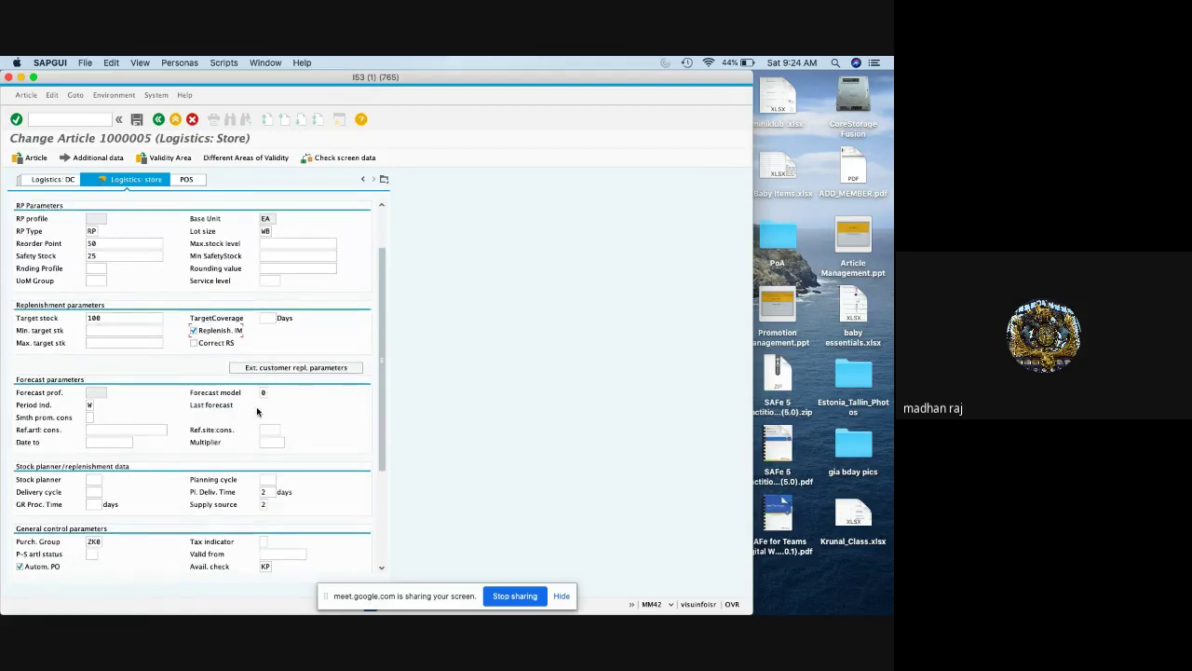
pyautogui.scroll(-6, 257, 410)
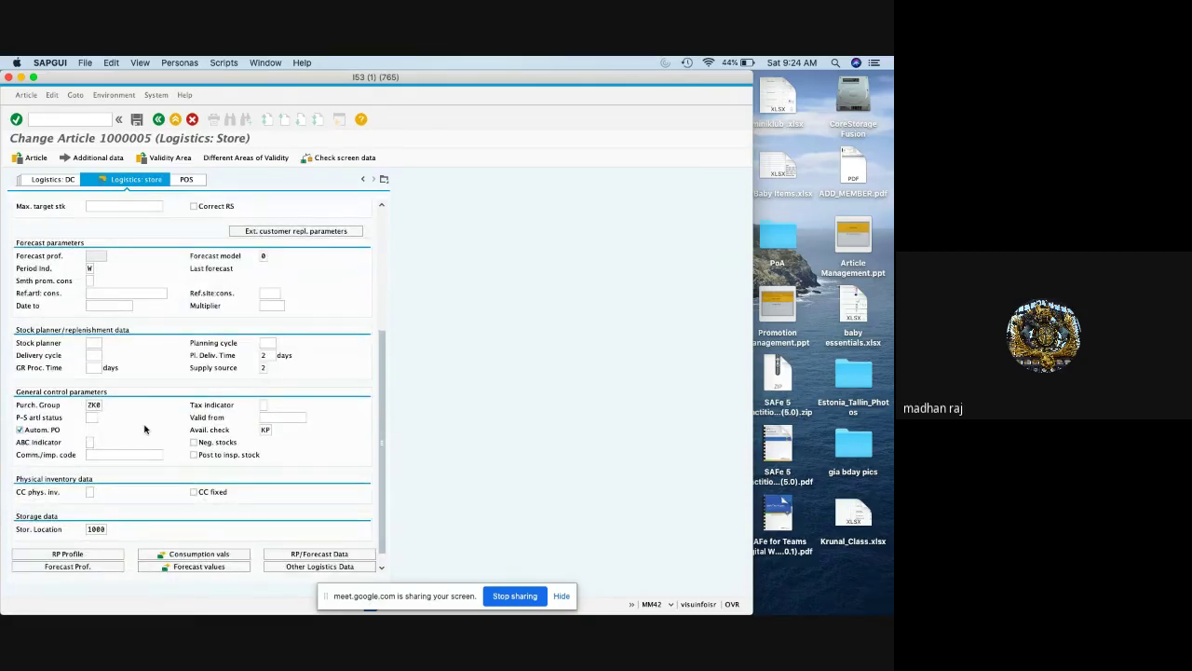
pyautogui.scroll(-1, 145, 429)
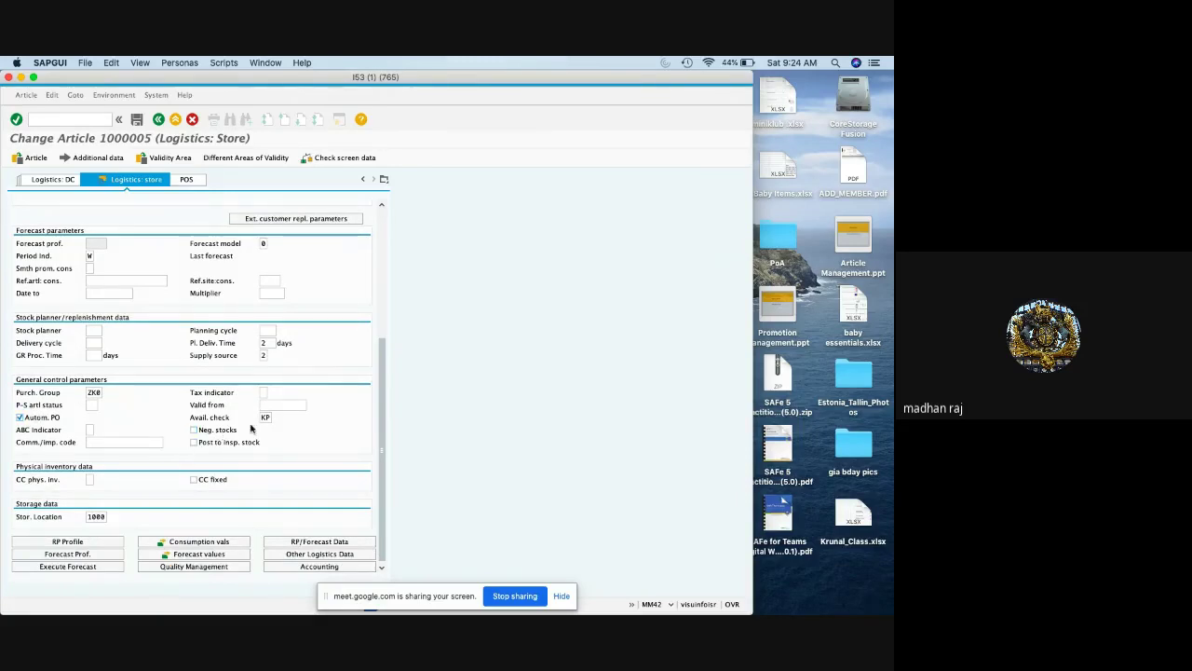
pyautogui.click(135, 120)
# Switch to transaction WRP1 for replenishment planning
pyautogui.click(69, 119)
pyautogui.write('/nw')
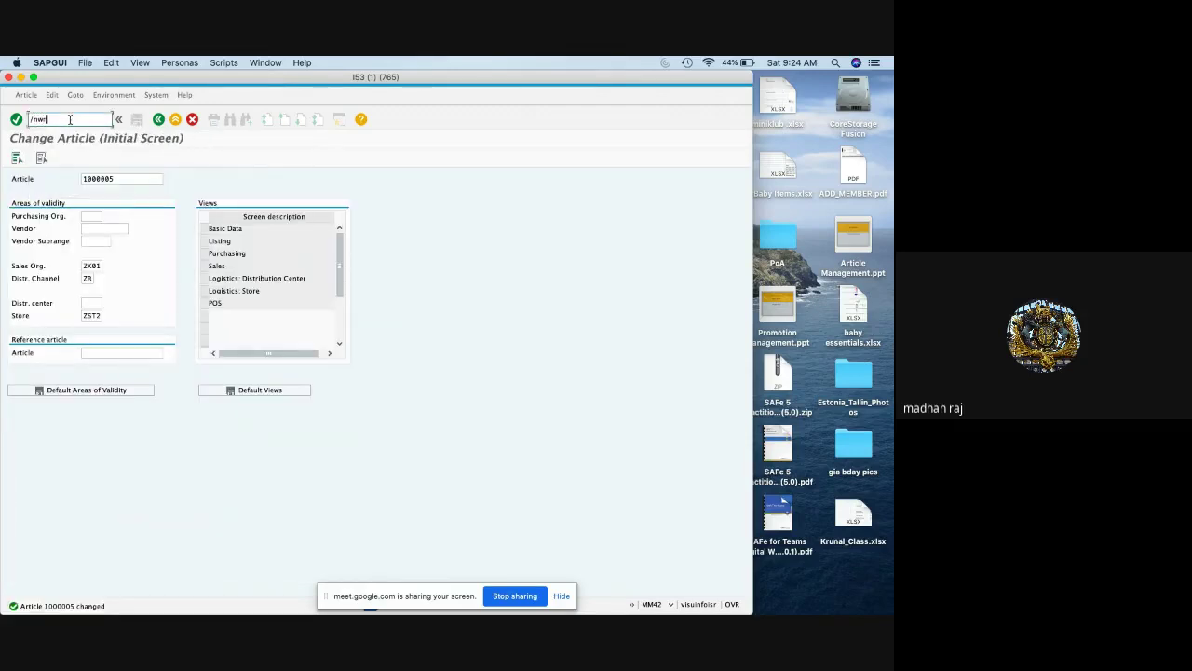
pyautogui.write('rpl')
pyautogui.press('Return')
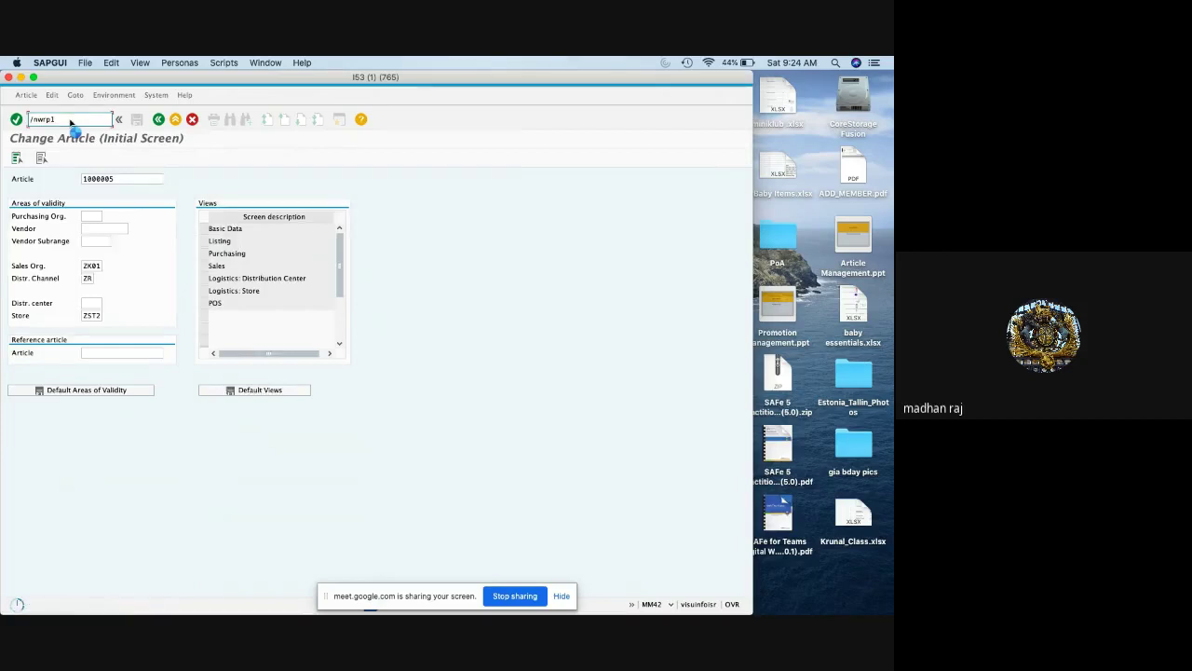
pyautogui.click(183, 253)
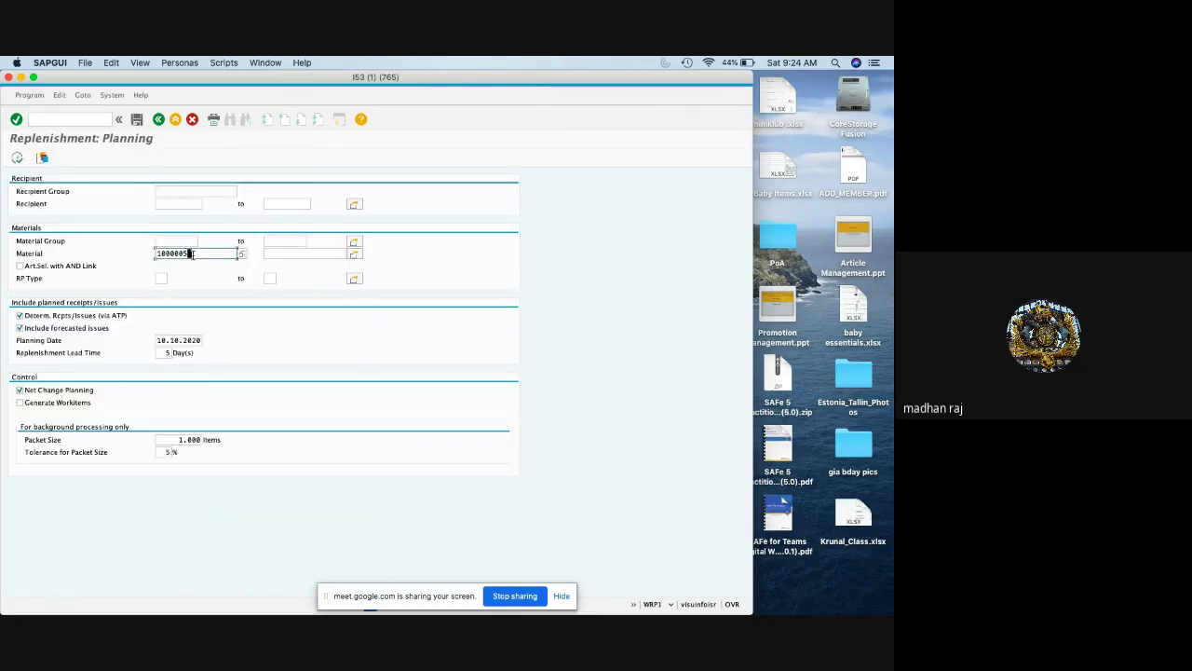
pyautogui.click(164, 278)
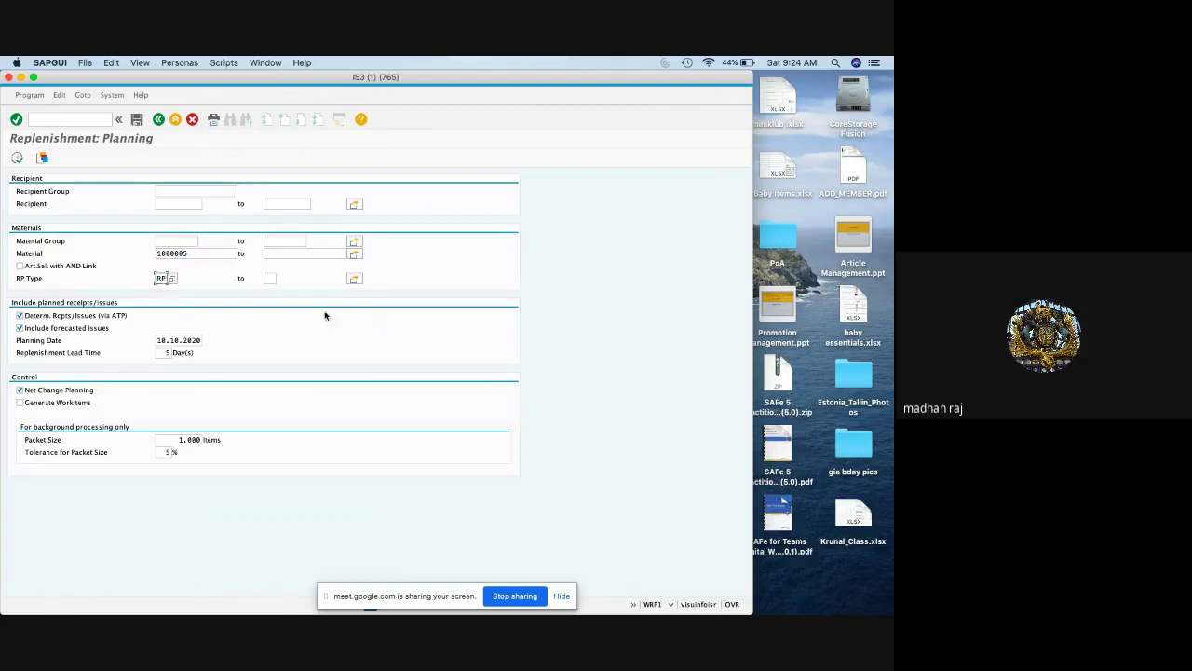
pyautogui.doubleClick(172, 253)
pyautogui.press('BackSpace')
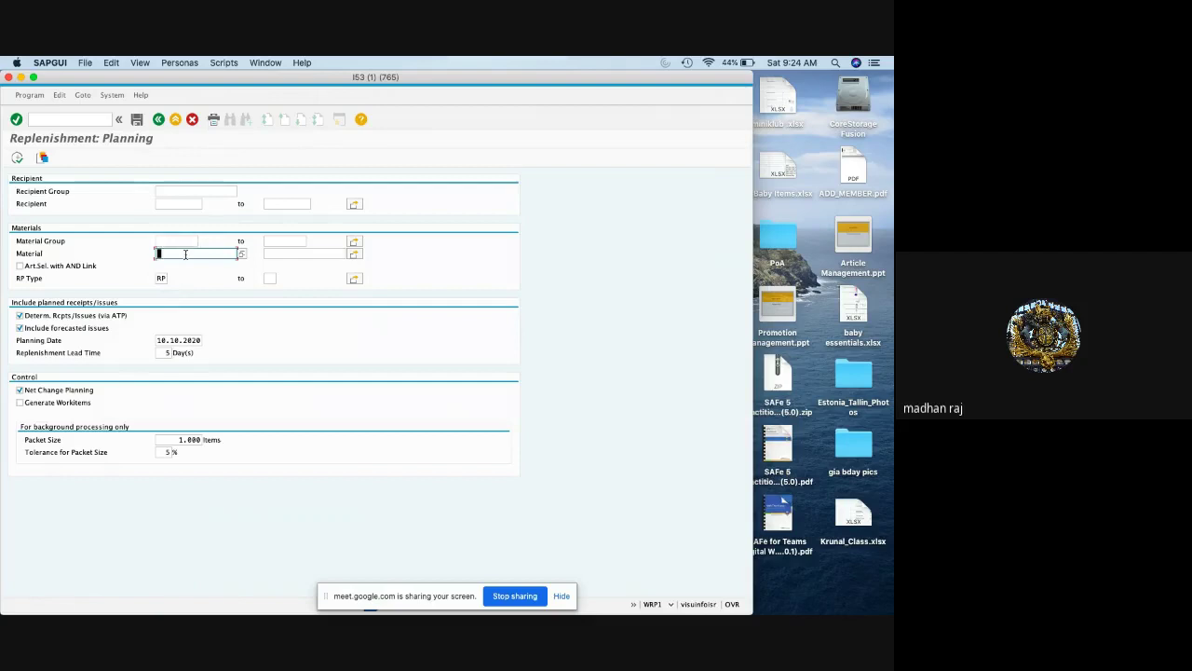
pyautogui.write('100')
pyautogui.press('BackSpace')
pyautogui.press('BackSpace')
pyautogui.press('BackSpace')
pyautogui.click(82, 119)
pyautogui.write('/nw')
pyautogui.press('Escape')
pyautogui.press('BackSpace')
pyautogui.press('BackSpace')
pyautogui.press('BackSpace')
# Limit the replenishment planning selection to material 1000005 with RP type RP
pyautogui.click(177, 252)
pyautogui.write('1000005')
pyautogui.click(162, 277)
pyautogui.write('RP')
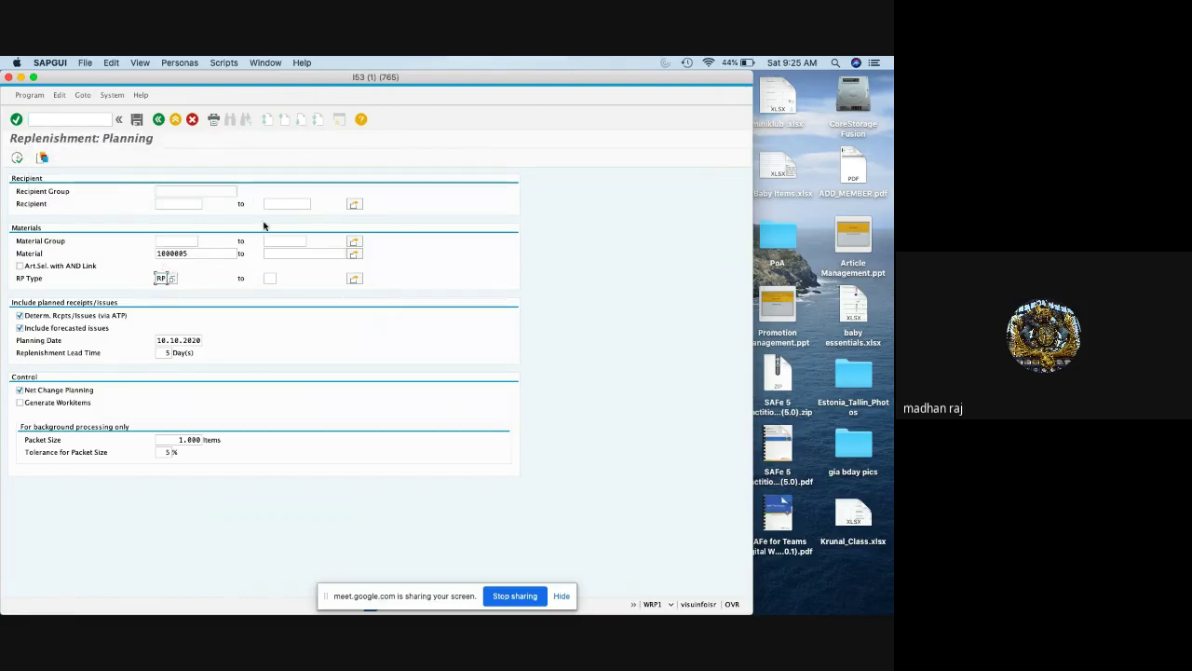
# Run replenishment planning for all recipients, check the requirements per site, and leave without generating follow-on documents
pyautogui.click(166, 353)
pyautogui.click(18, 160)
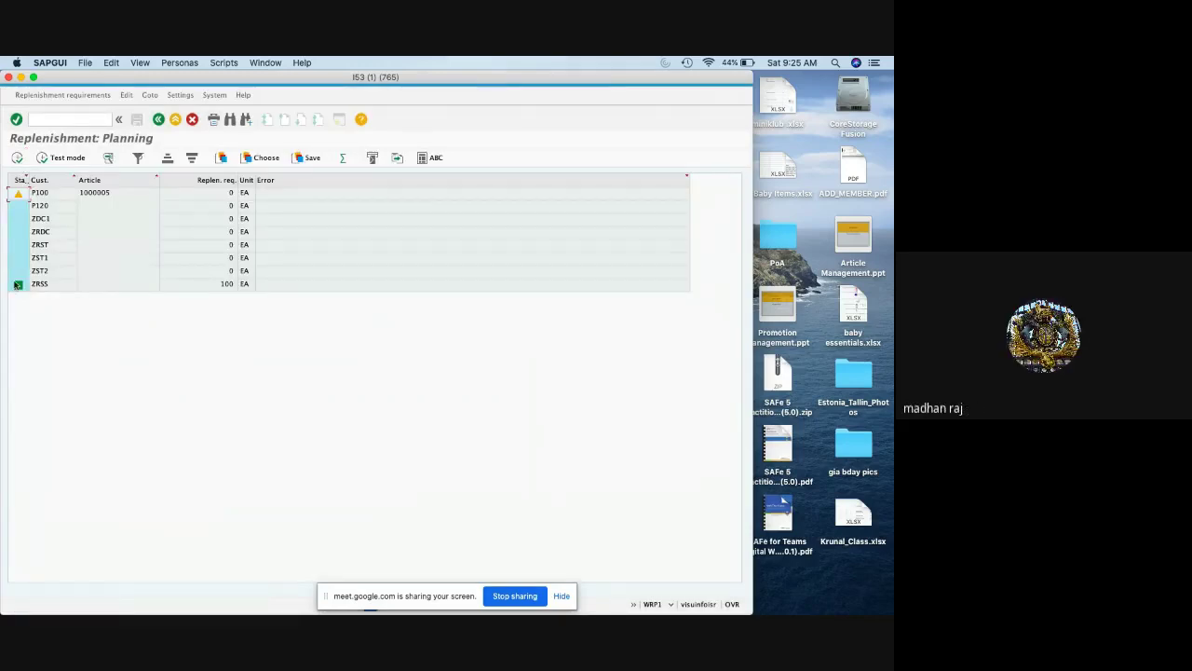
pyautogui.click(214, 226)
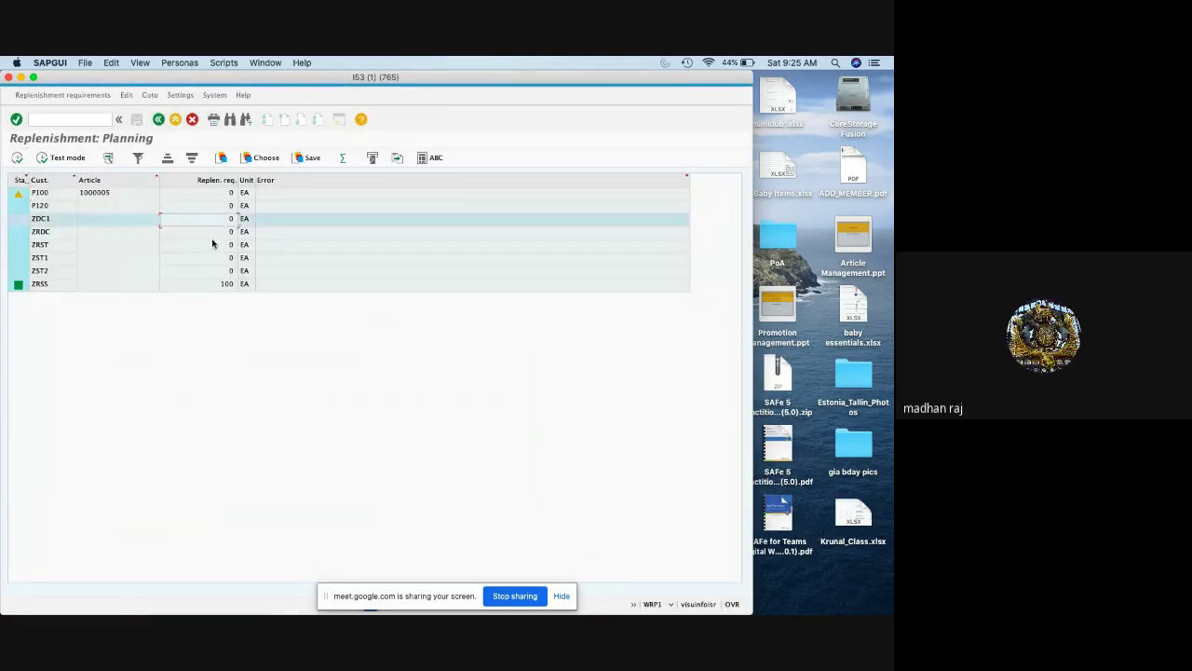
pyautogui.click(215, 244)
pyautogui.click(219, 261)
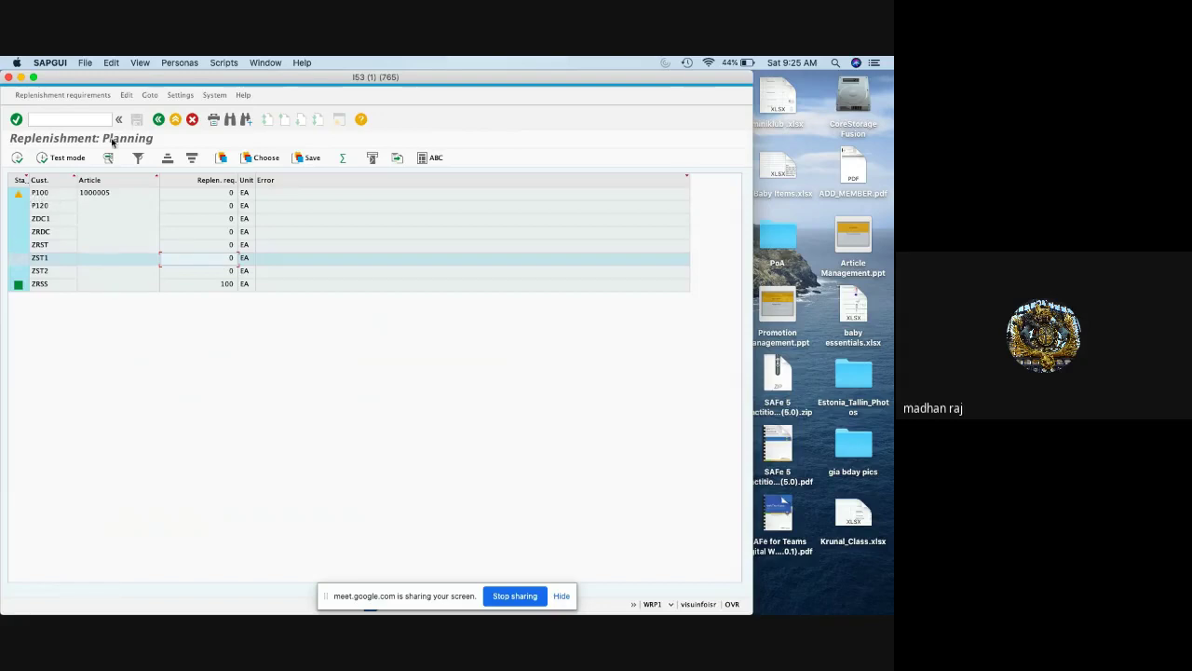
pyautogui.click(159, 121)
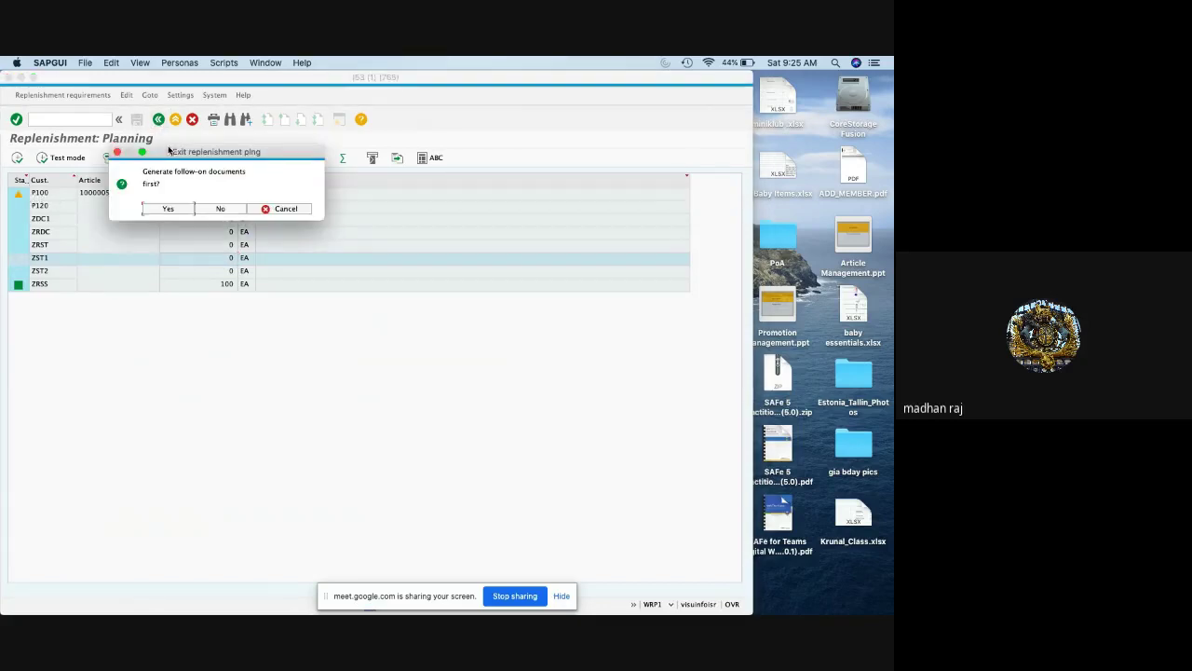
pyautogui.click(214, 210)
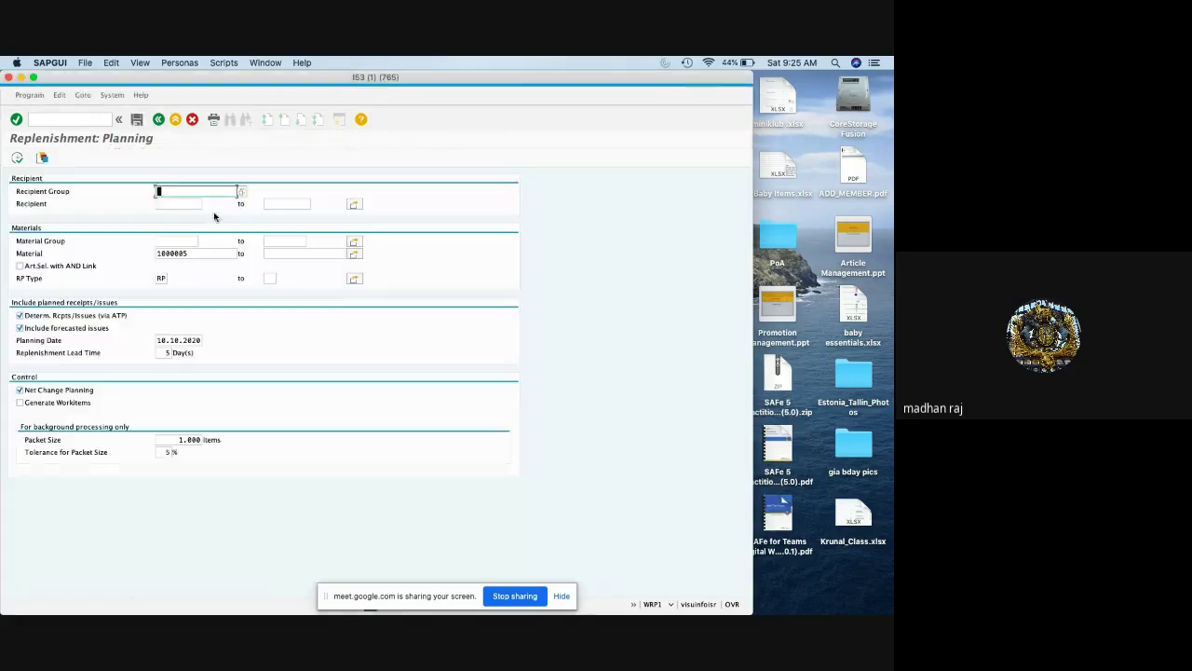
# Restrict the planning to recipient ZST1, execute it, try a test run, and return to the selection
pyautogui.click(179, 205)
pyautogui.write('ZST1')
pyautogui.click(17, 157)
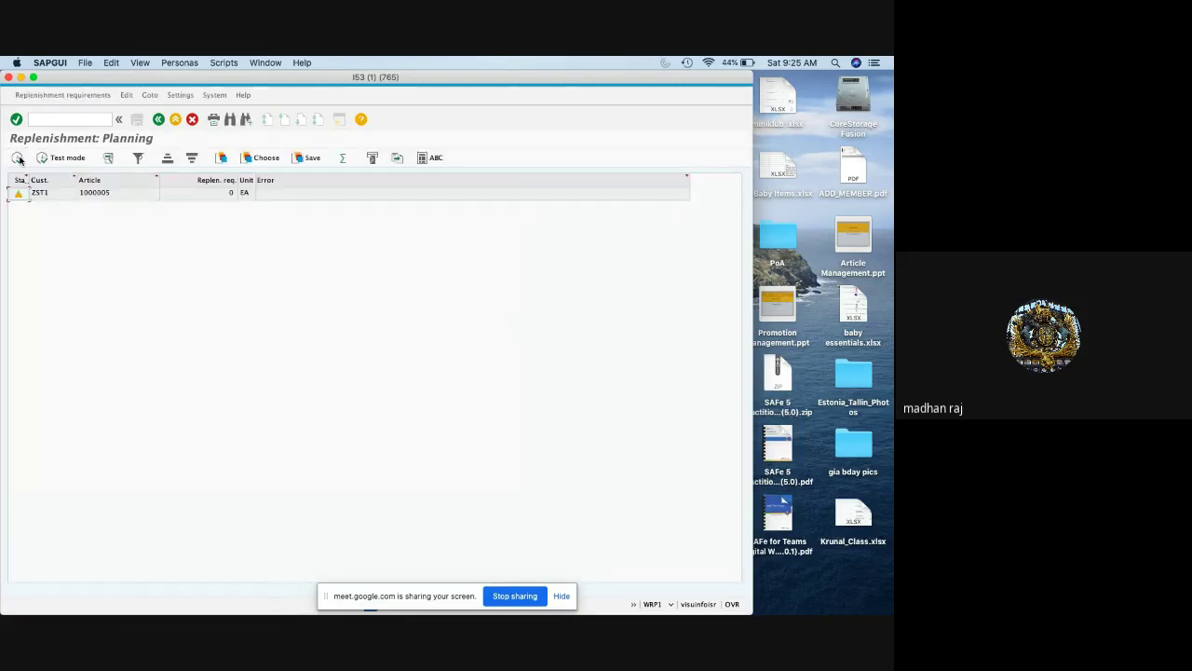
pyautogui.click(207, 193)
pyautogui.click(47, 159)
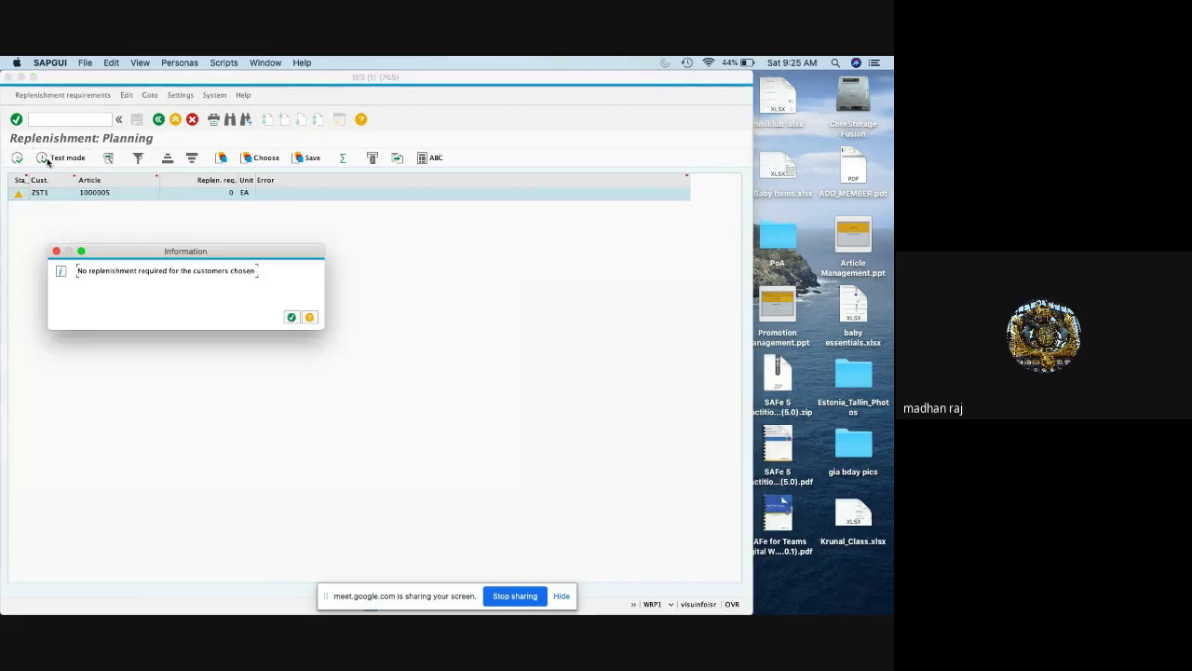
pyautogui.click(291, 318)
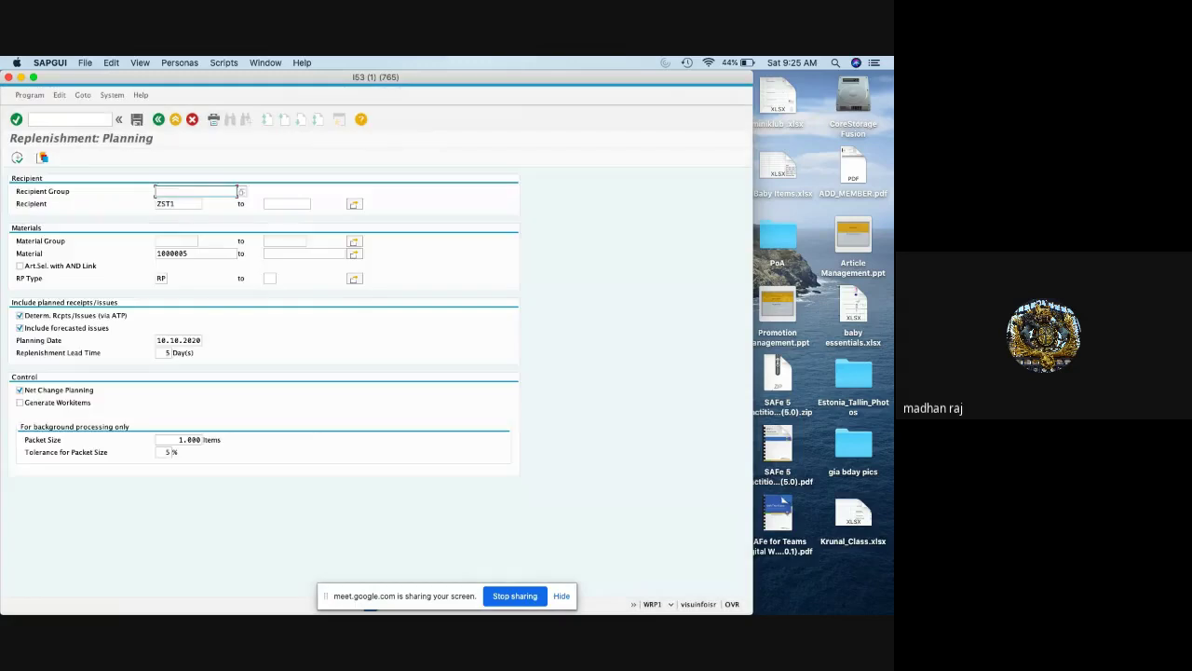
# Switch the other session to MM42 and open the Logistics: Store view of article 1000005 for store ZST1
pyautogui.moveTo(866, 597)
pyautogui.click(782, 589)
pyautogui.click(223, 117)
pyautogui.write('/nmb52')
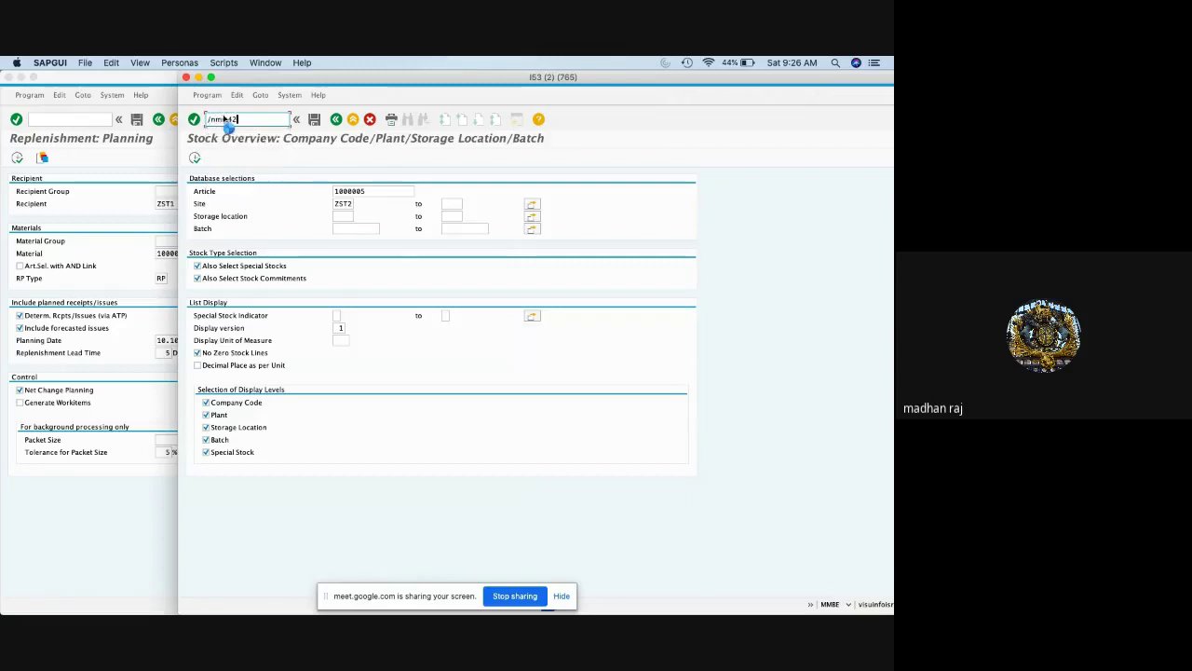
pyautogui.press('Return')
pyautogui.click(277, 315)
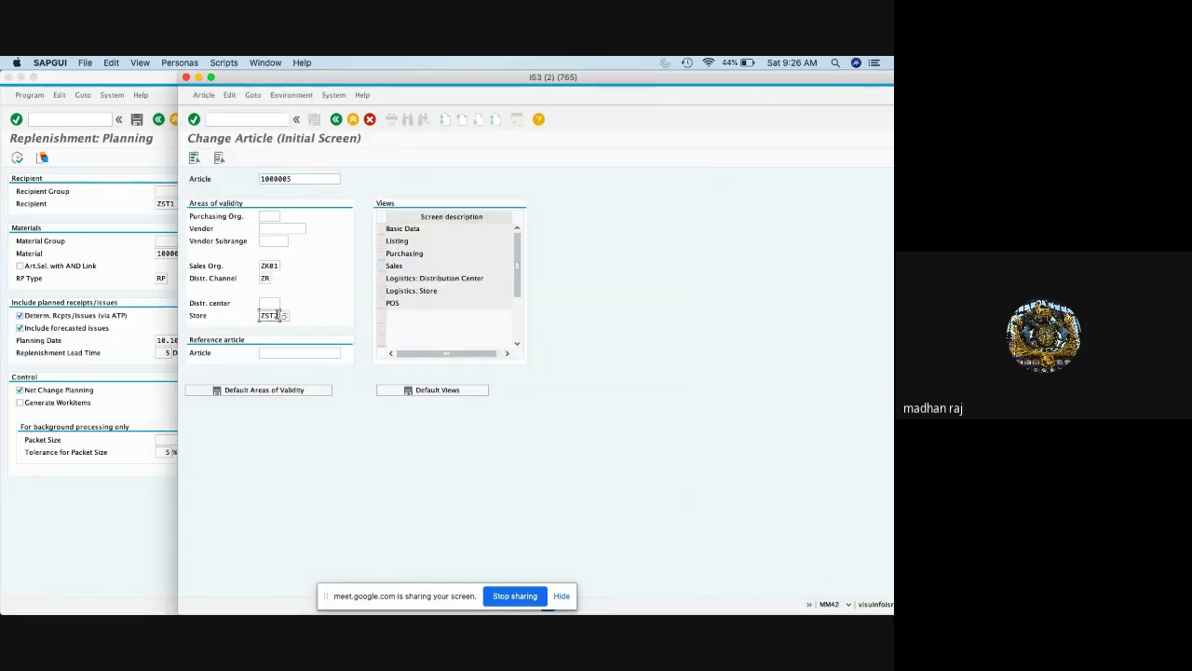
pyautogui.click(277, 315)
pyautogui.click(383, 292)
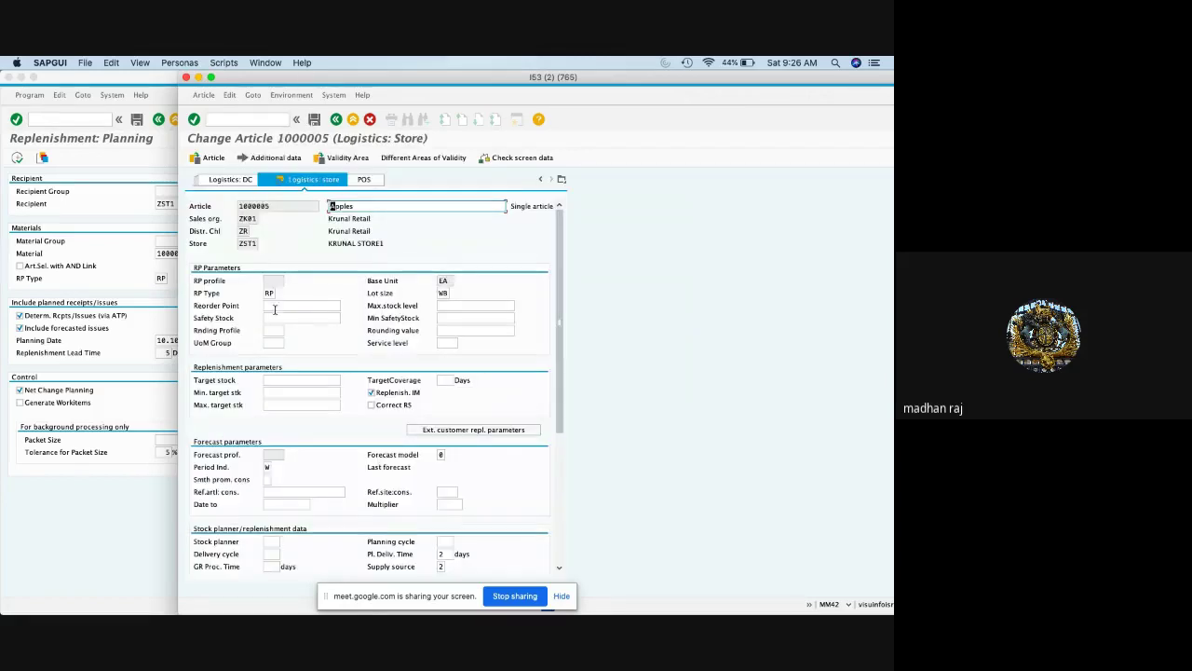
# Set the target stock to 100, the reorder point to 50 and the safety stock to 25 for store ZST1
pyautogui.click(271, 379)
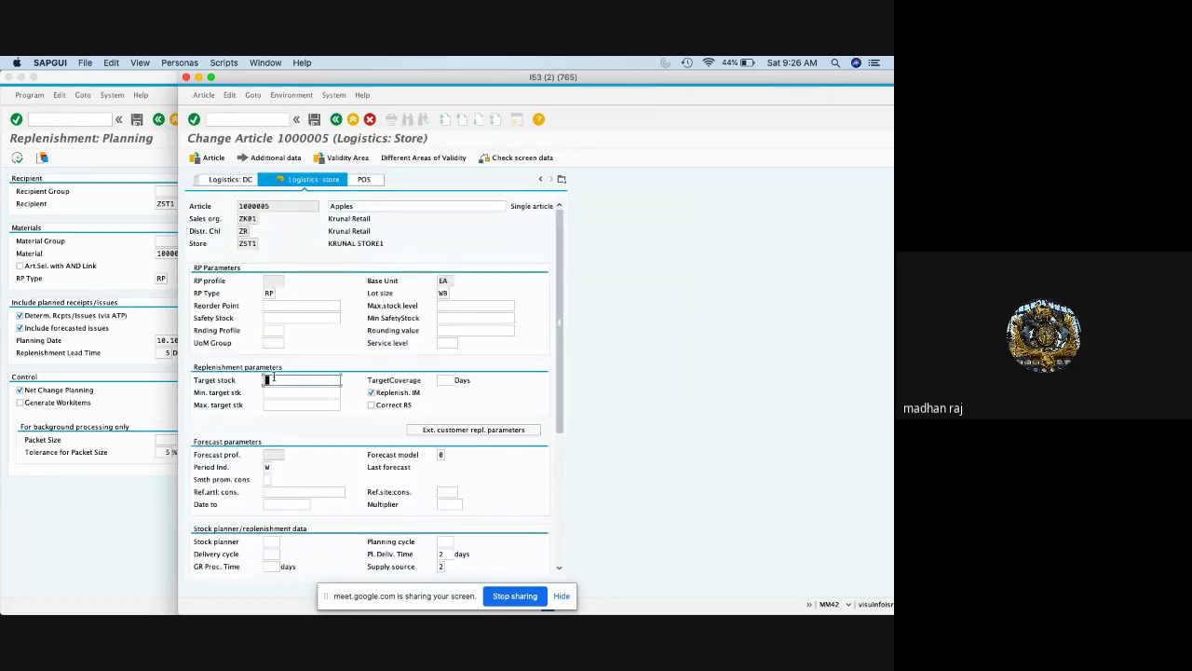
pyautogui.write('100')
pyautogui.press('Tab')
pyautogui.write('10000')
pyautogui.click(293, 307)
pyautogui.write('50')
pyautogui.click(275, 317)
pyautogui.write('25')
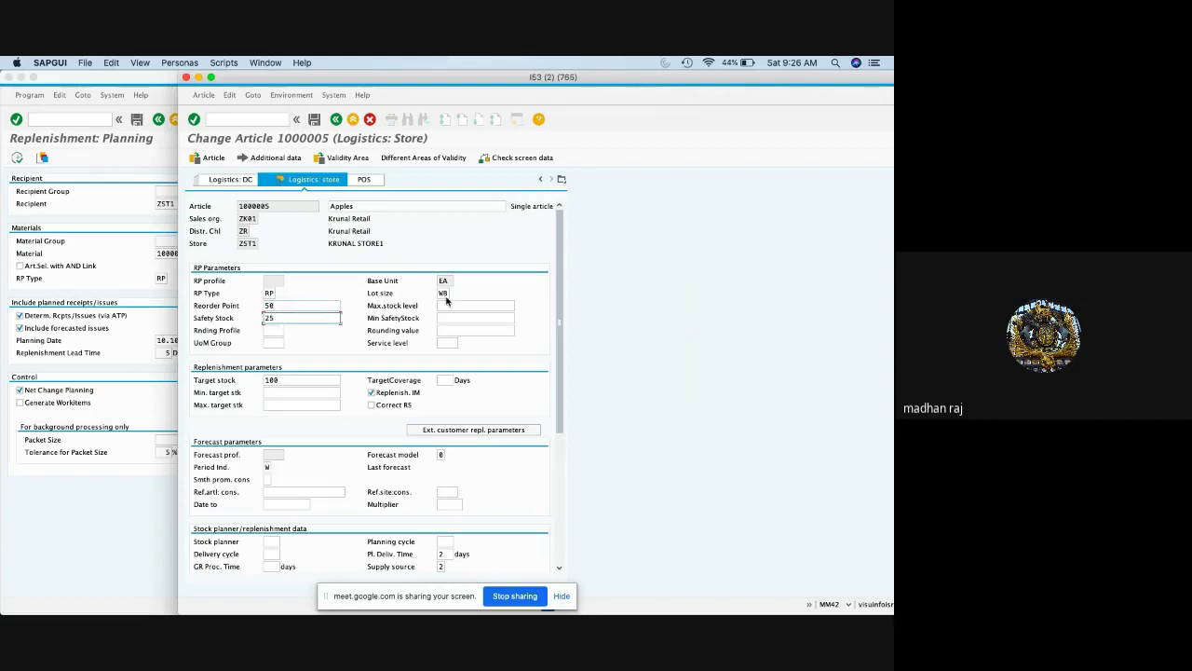
# Check the lot size and remaining logistics parameters of the article, and save the article
pyautogui.scroll(-5, 470, 404)
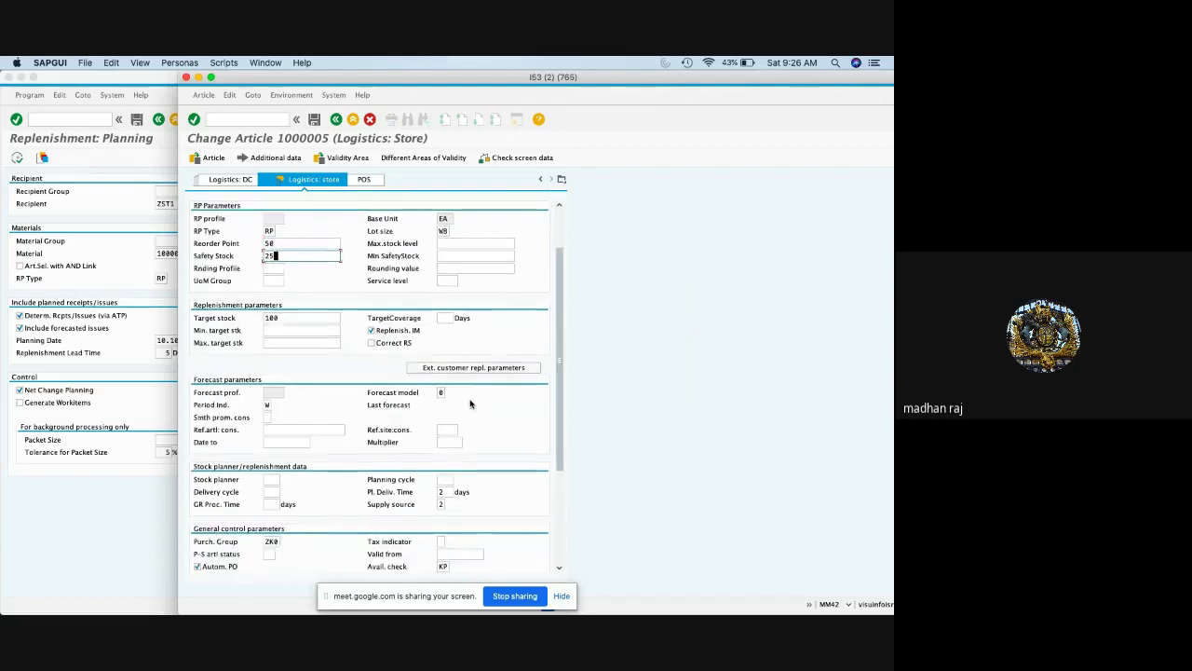
pyautogui.scroll(5, 471, 403)
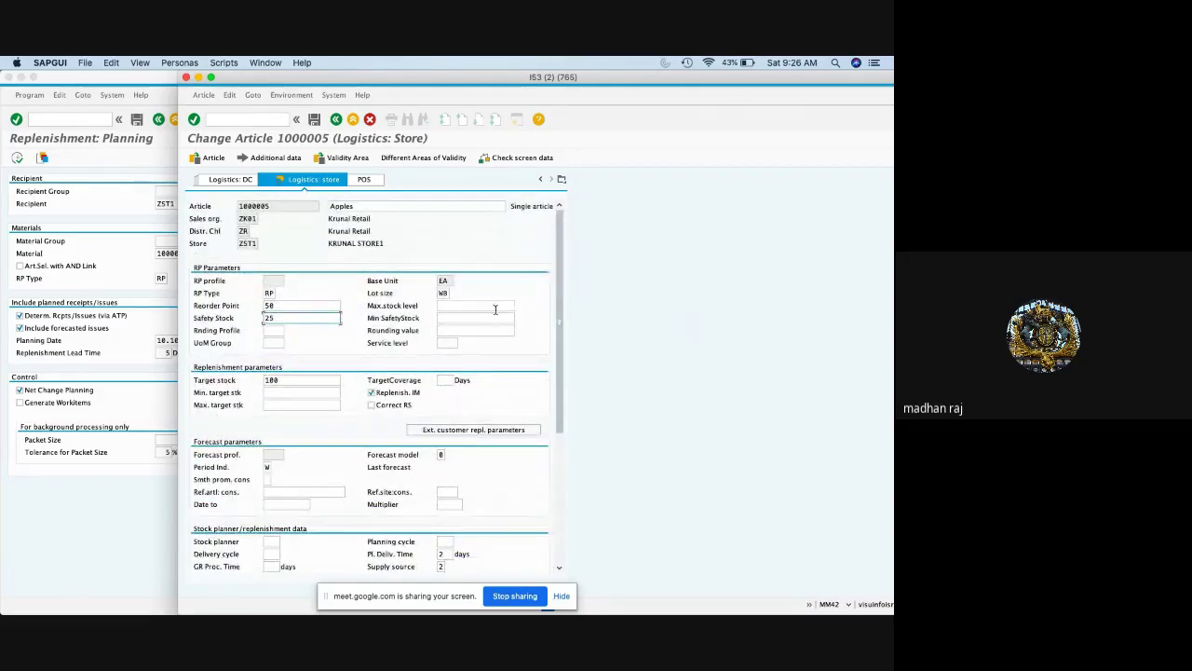
pyautogui.doubleClick(444, 293)
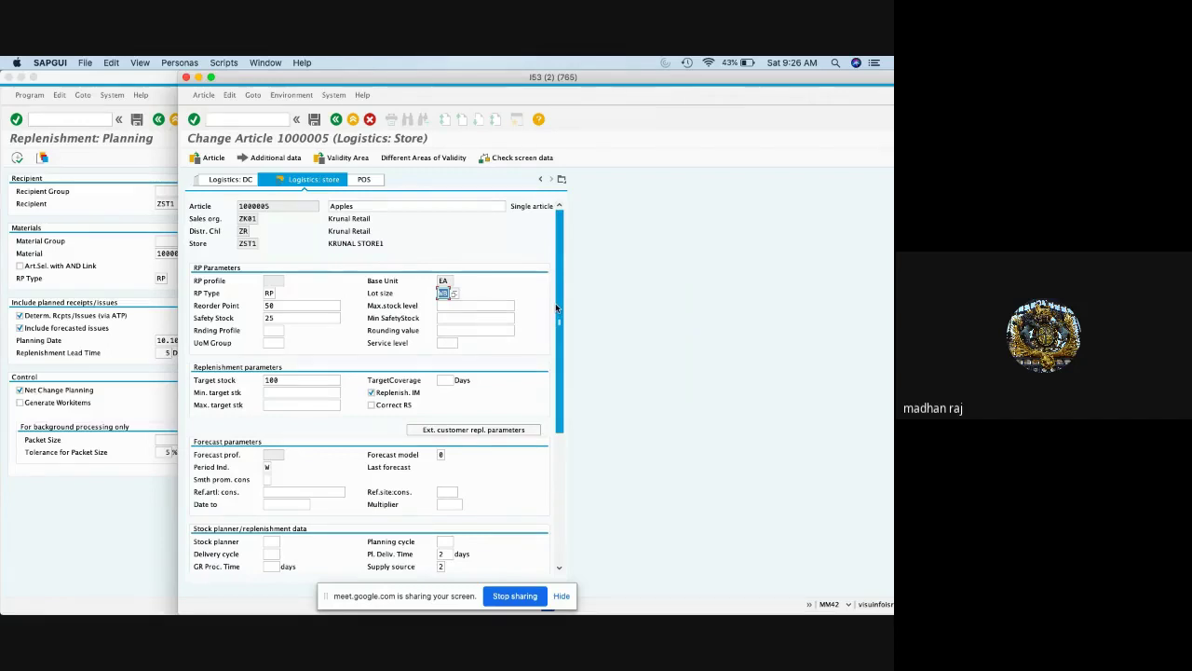
pyautogui.moveTo(556, 307); pyautogui.dragTo(554, 375)
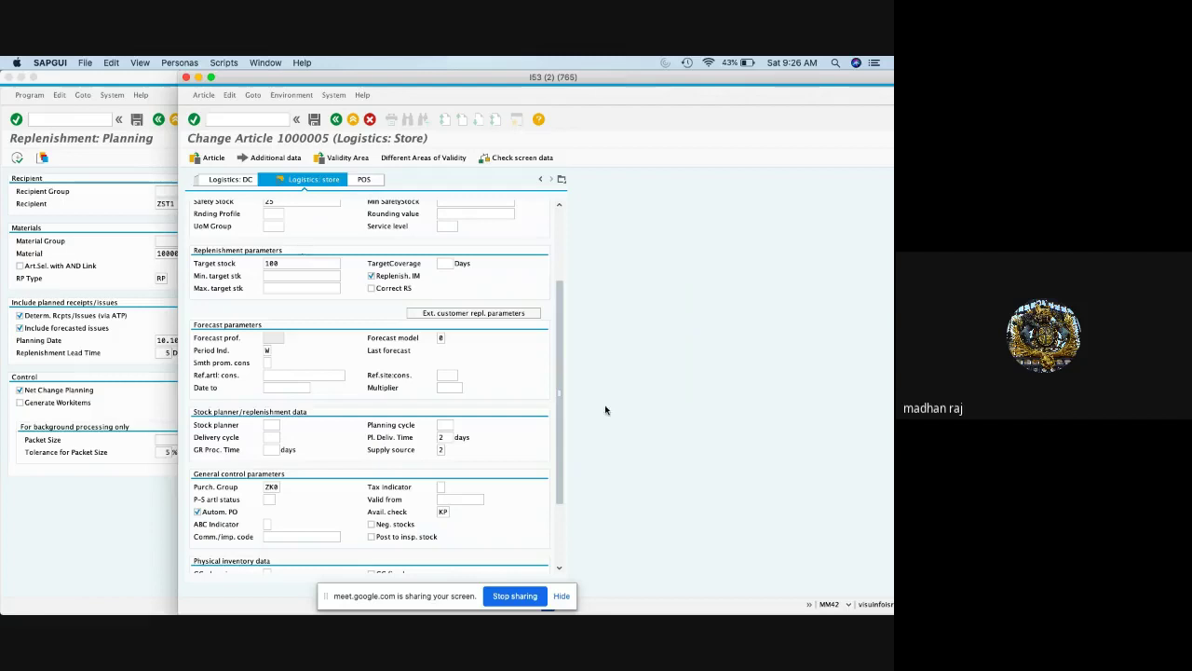
pyautogui.moveTo(561, 415); pyautogui.dragTo(560, 464)
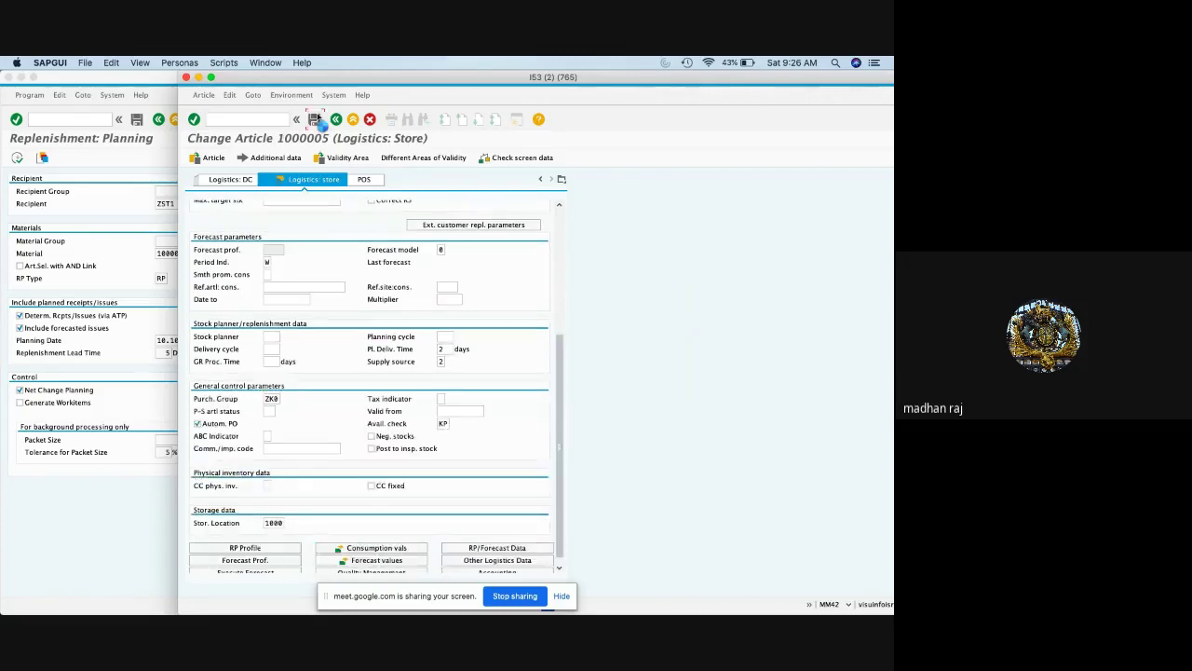
pyautogui.click(315, 119)
# Rerun replenishment planning for store ZST1 in WRP1 and process the requirement in test mode
pyautogui.click(140, 186)
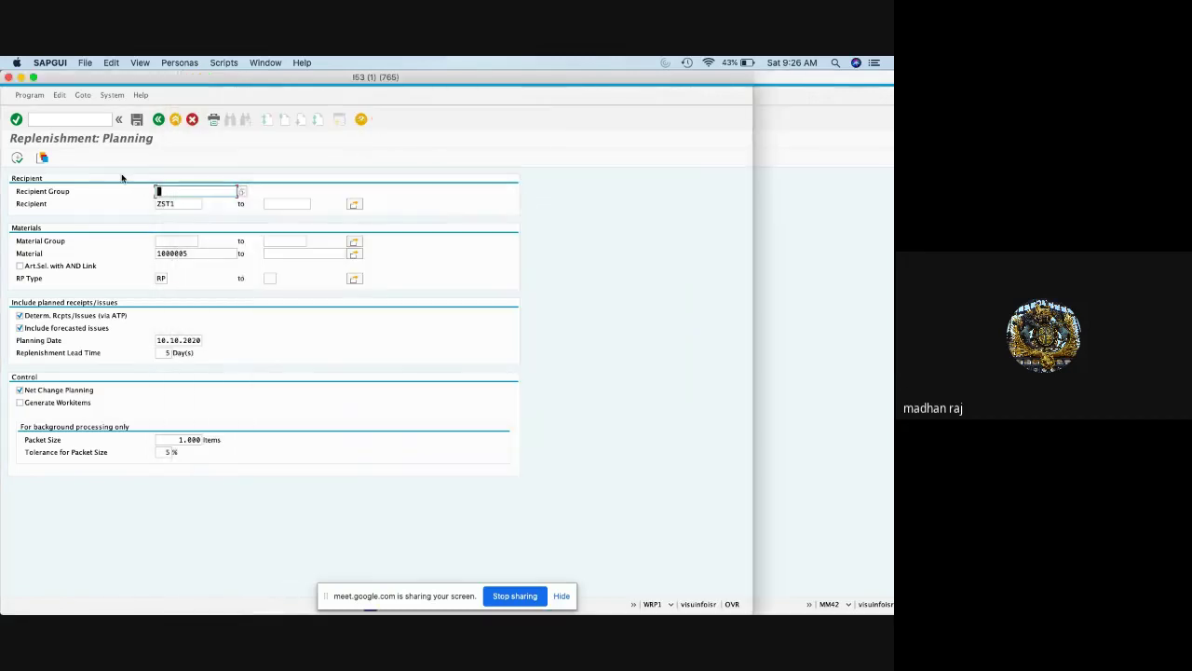
pyautogui.click(18, 158)
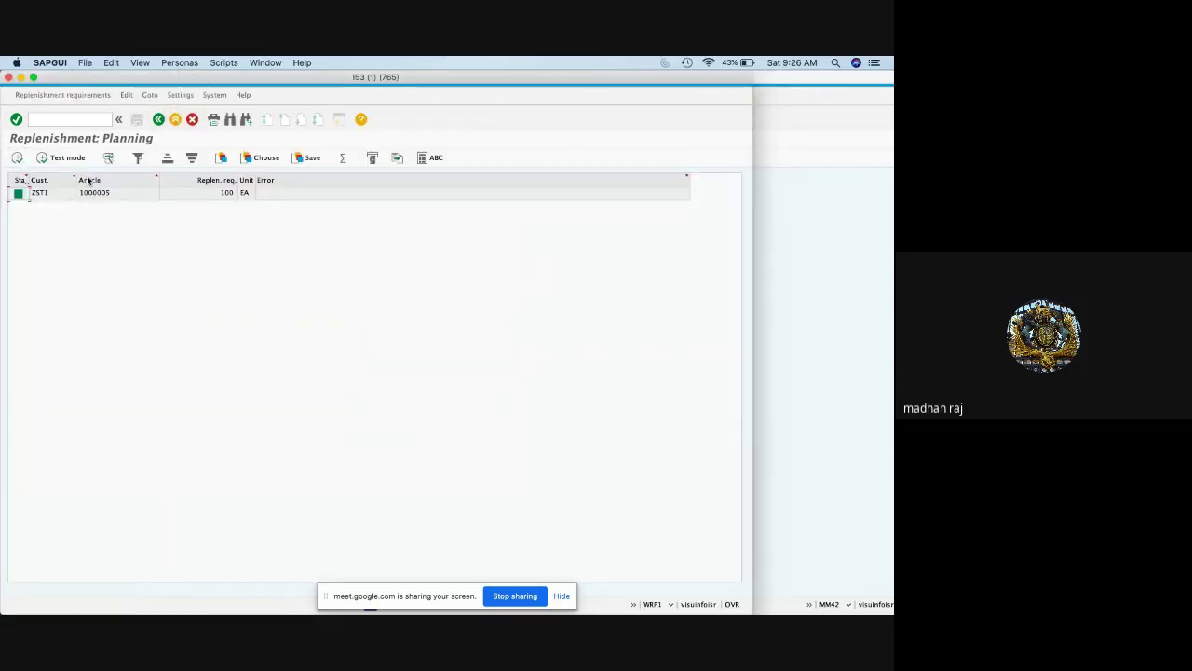
pyautogui.click(178, 198)
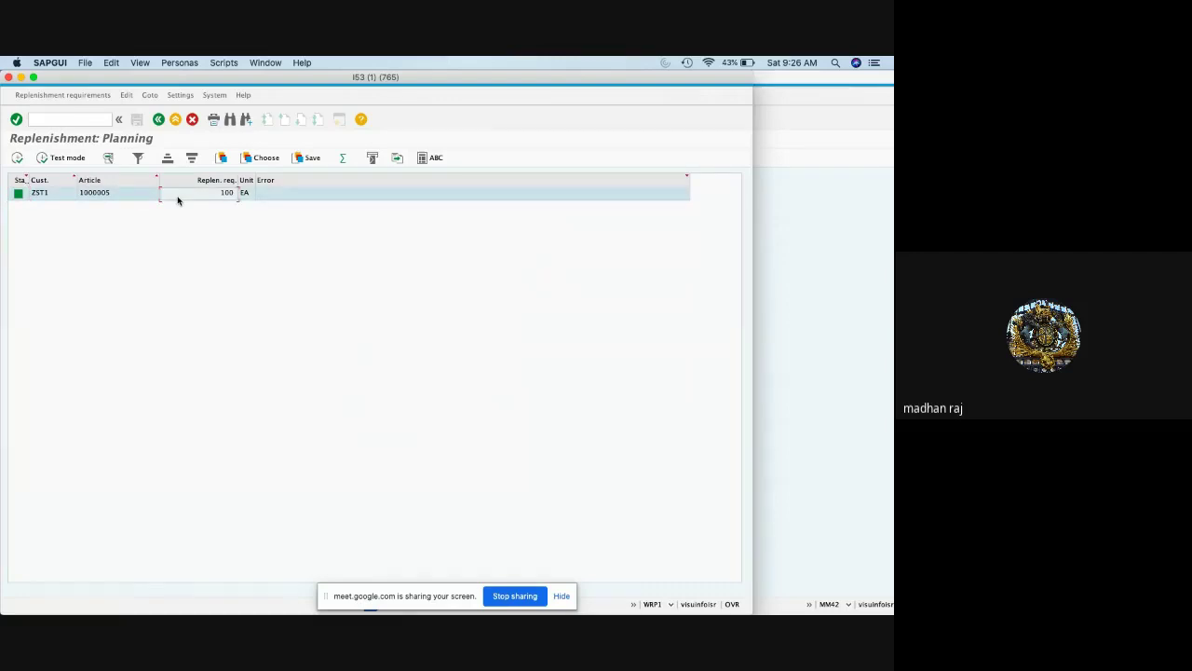
pyautogui.click(16, 194)
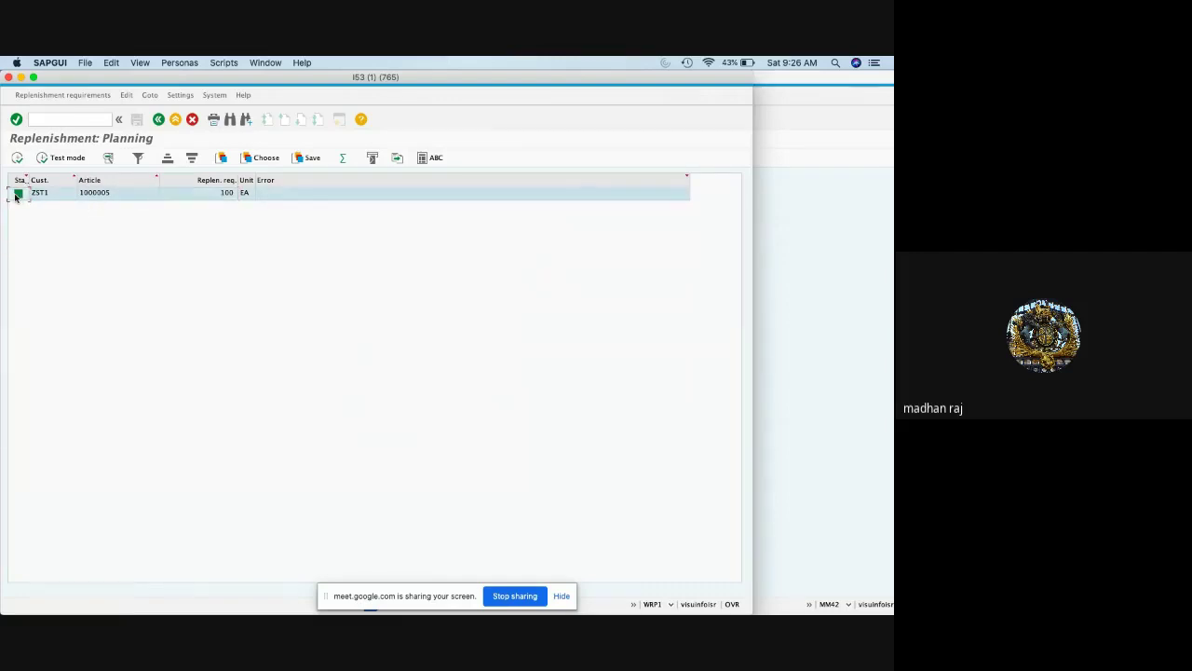
pyautogui.click(67, 158)
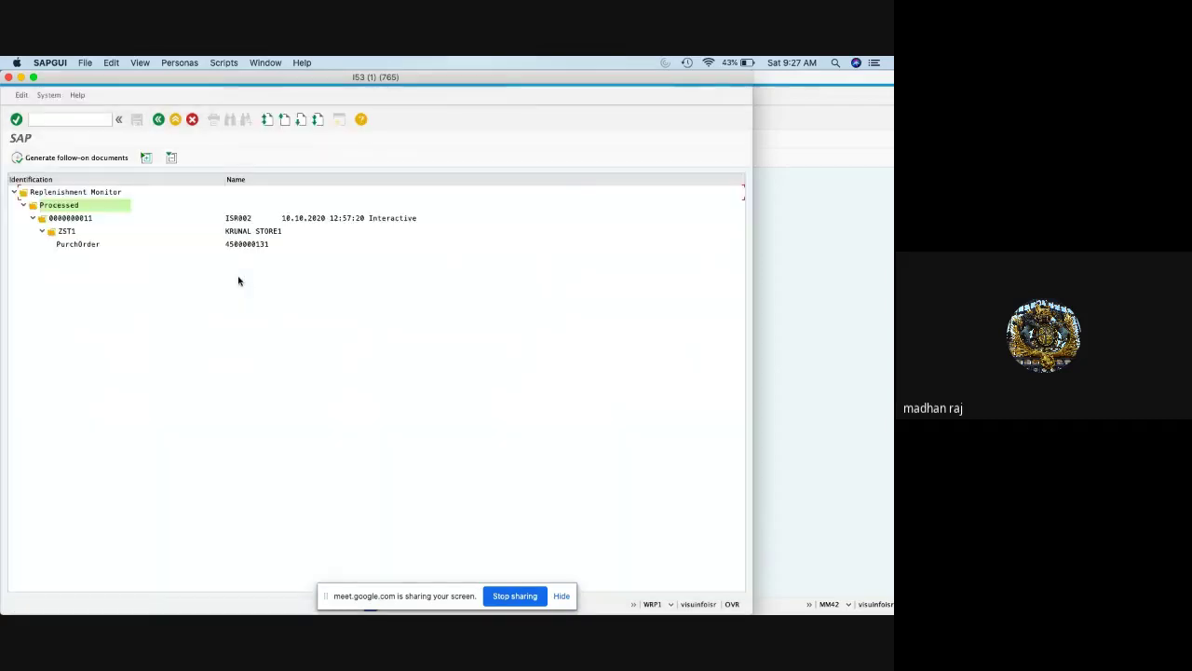
# Generate the follow-on documents for the replenishment run and display the results in the replenishment monitor
pyautogui.click(248, 247)
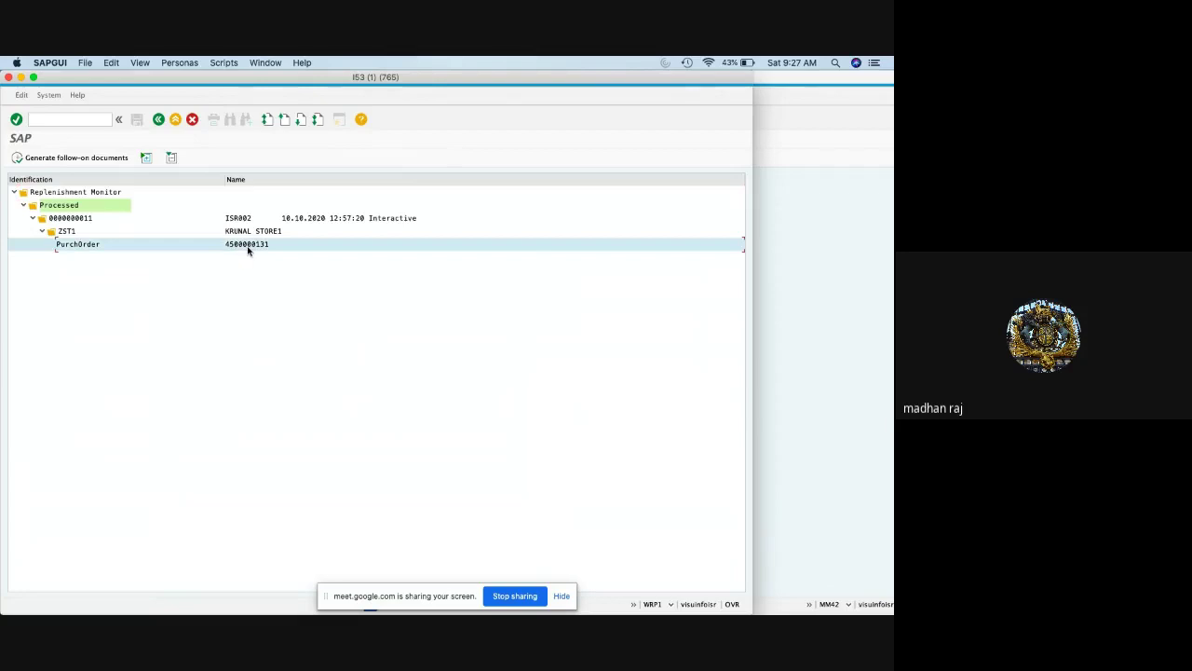
pyautogui.click(84, 160)
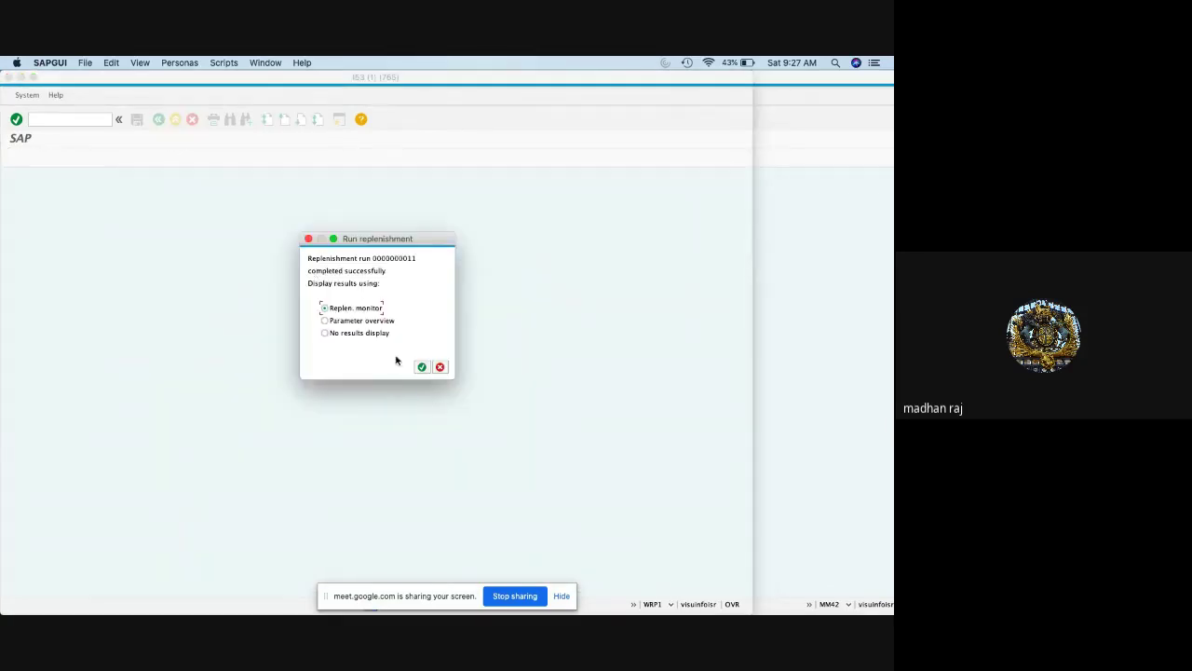
pyautogui.click(423, 367)
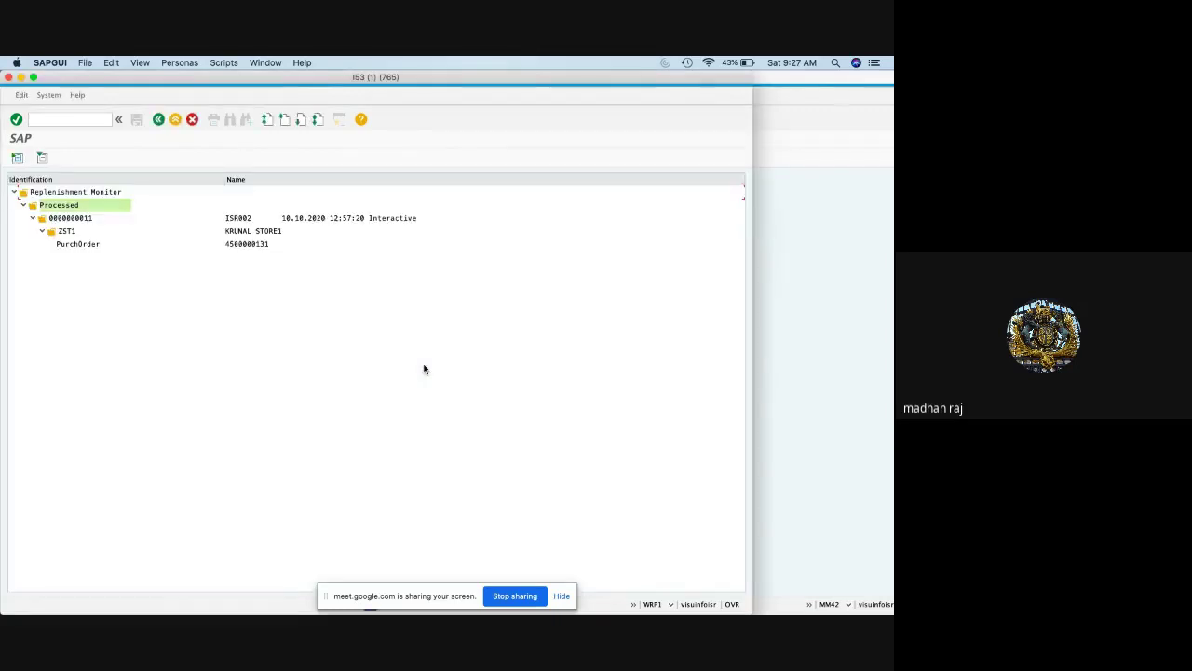
# Open the generated purchase order and check its document type, supplying plant and the item's requirement number
pyautogui.click(262, 245)
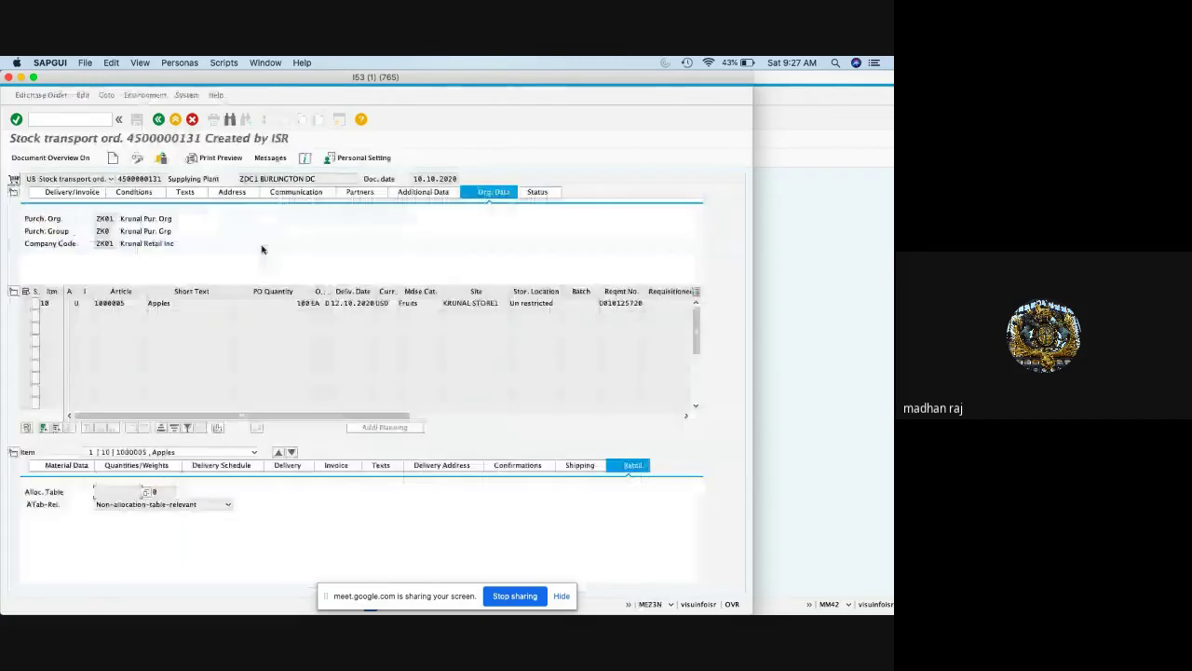
pyautogui.click(111, 178)
pyautogui.click(268, 178)
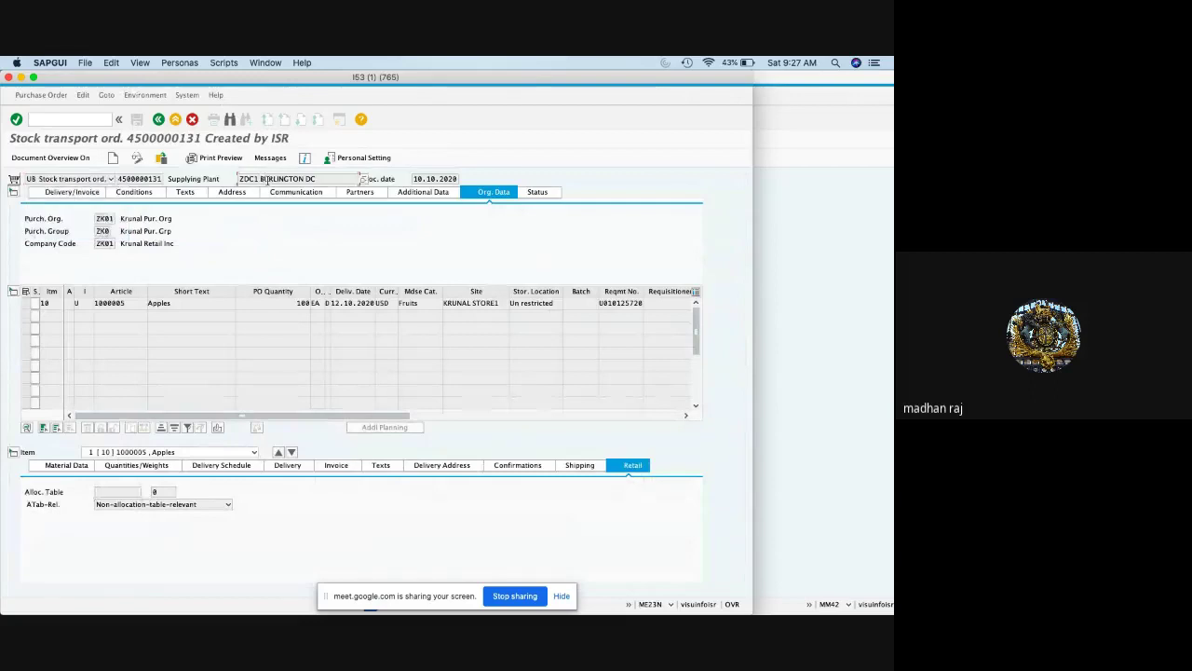
pyautogui.moveTo(266, 177); pyautogui.dragTo(204, 179)
pyautogui.click(27, 304)
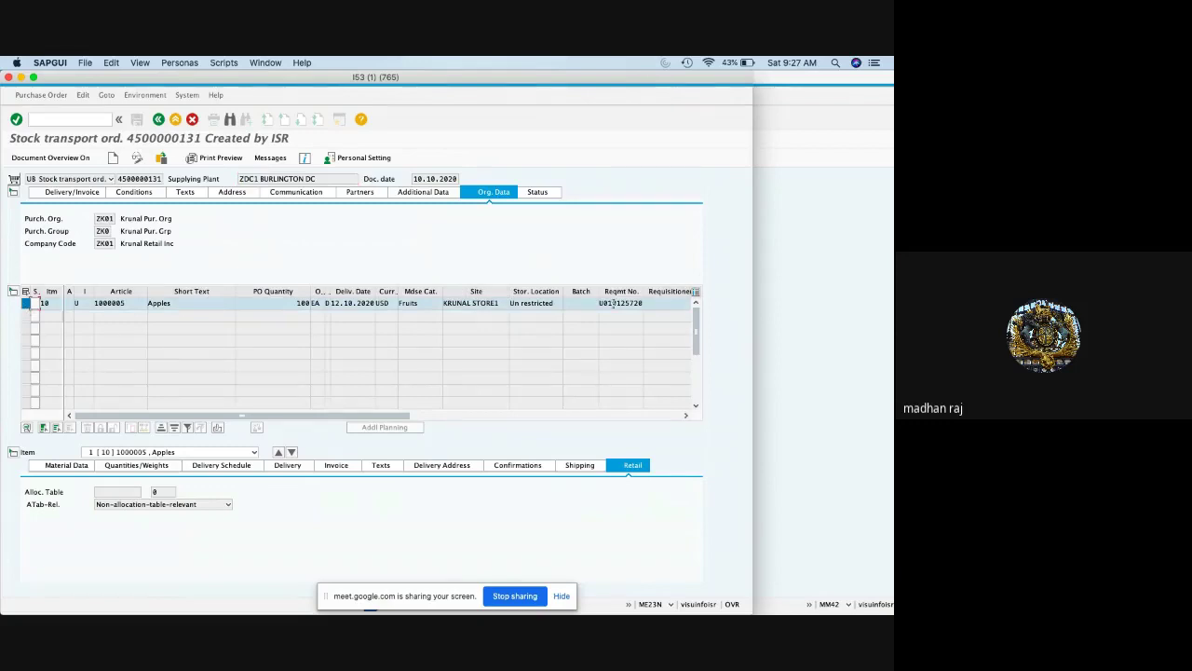
pyautogui.moveTo(600, 302); pyautogui.dragTo(685, 303)
# Examine the item's allocation table relevance options and its shipping data
pyautogui.click(177, 506)
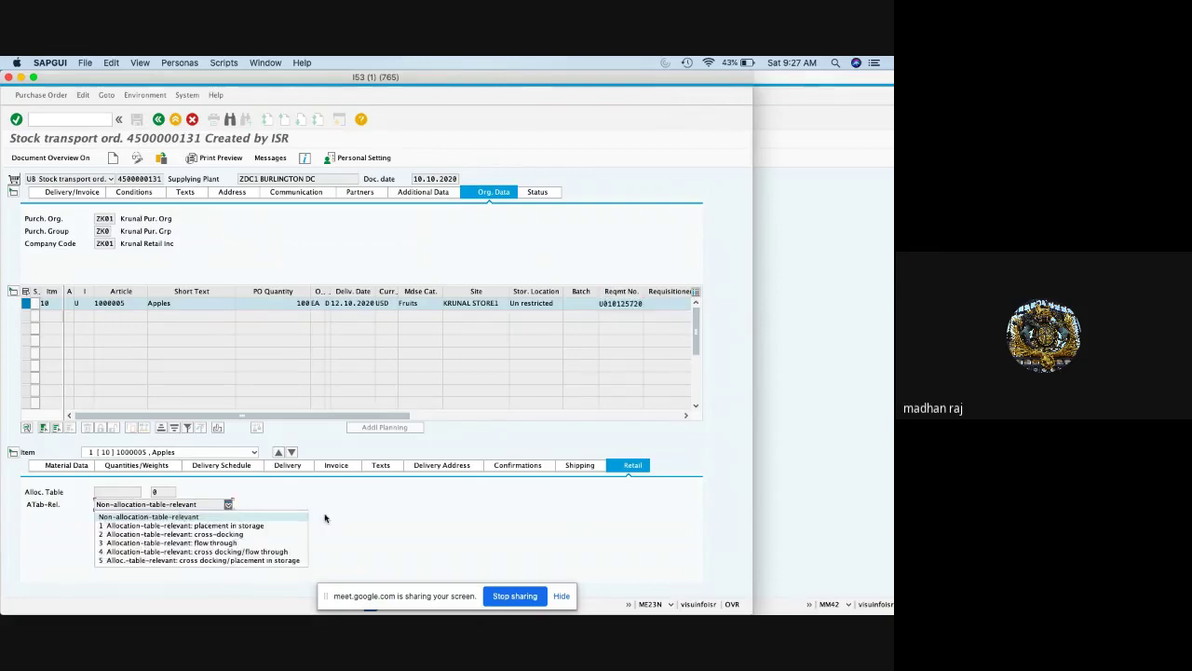
pyautogui.click(371, 511)
pyautogui.click(582, 466)
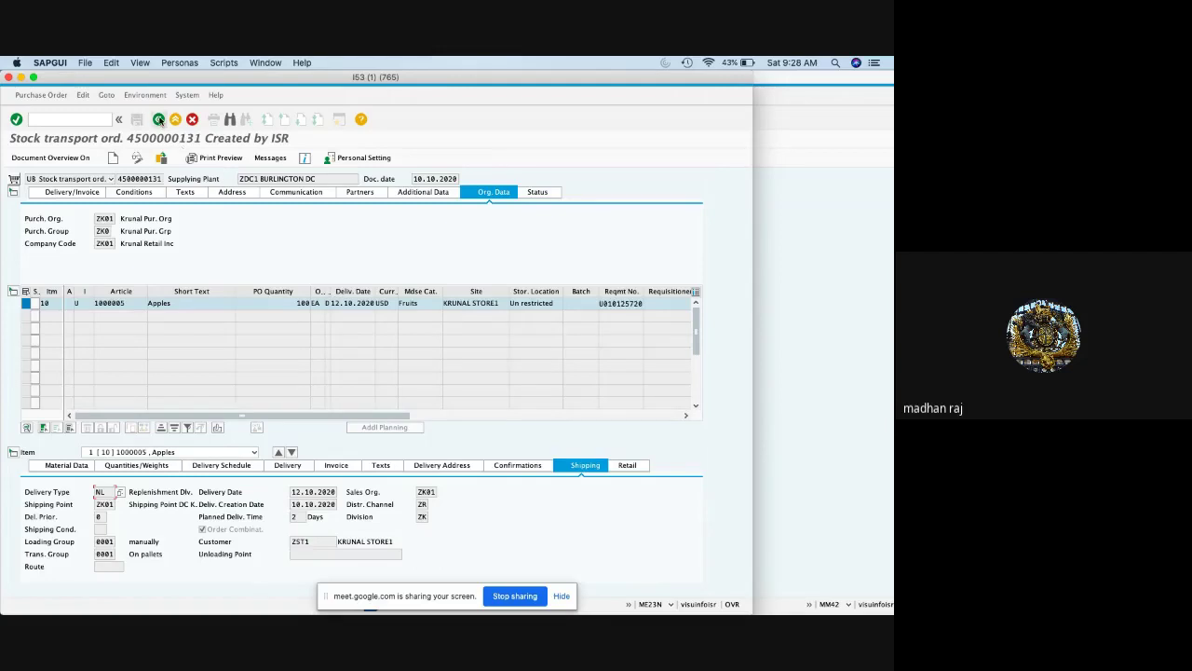
# Return to the replenishment monitor and log off from SAP with /nex
pyautogui.click(159, 119)
pyautogui.click(84, 120)
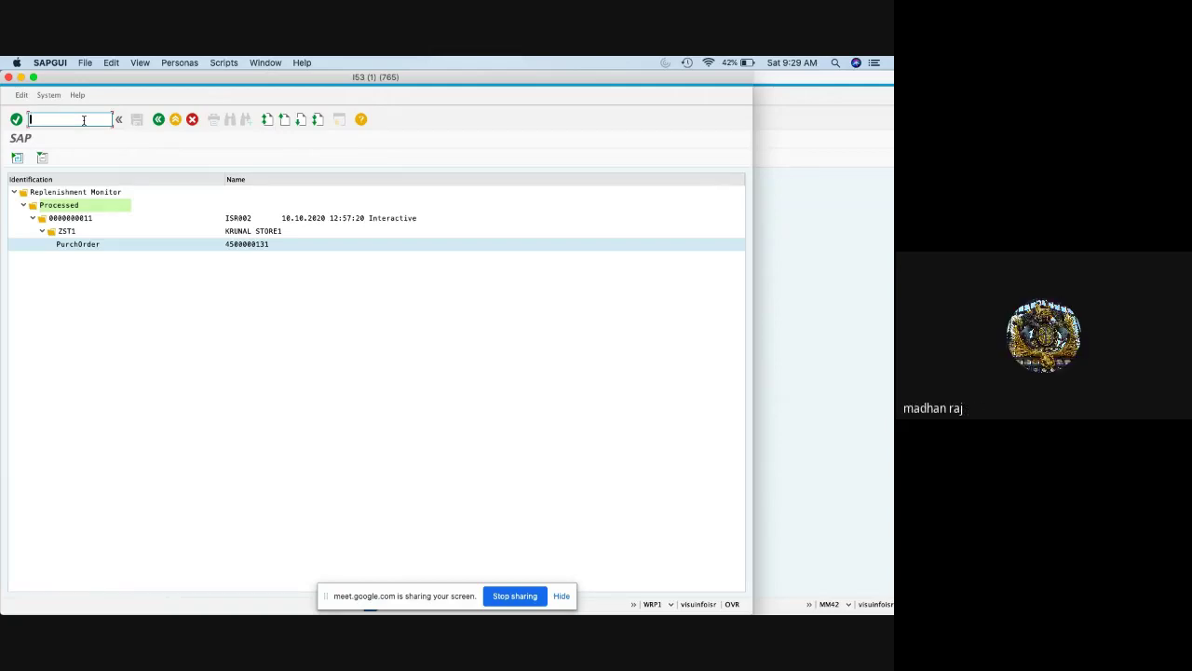
pyautogui.write('/nex')
pyautogui.press('Return')
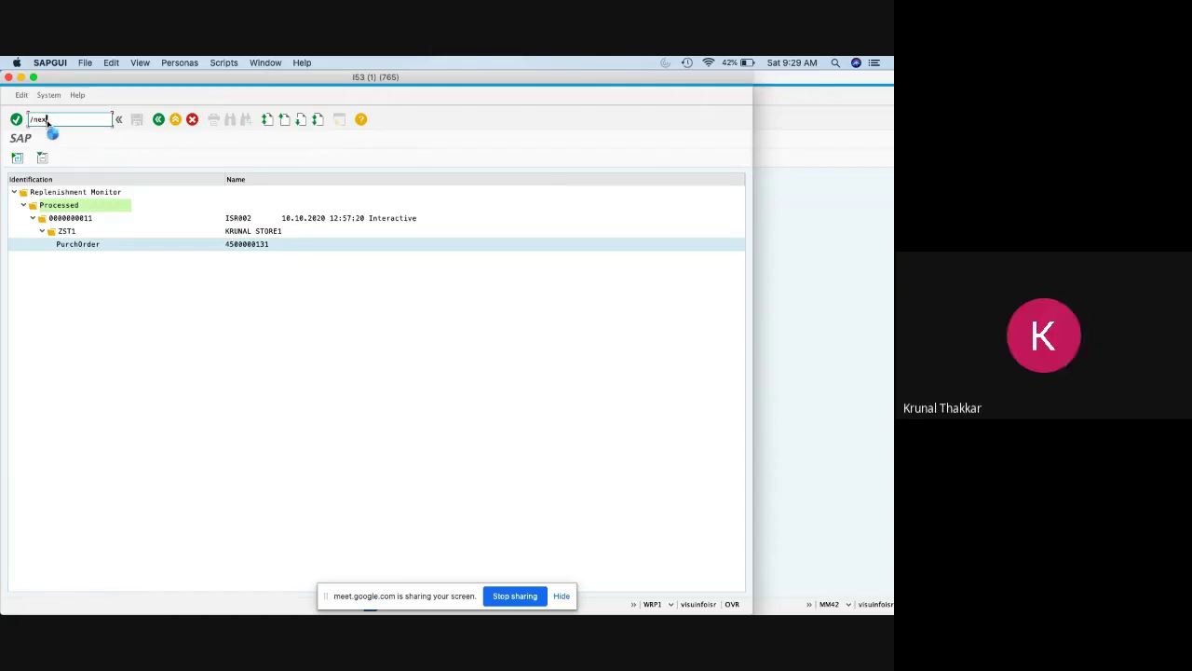